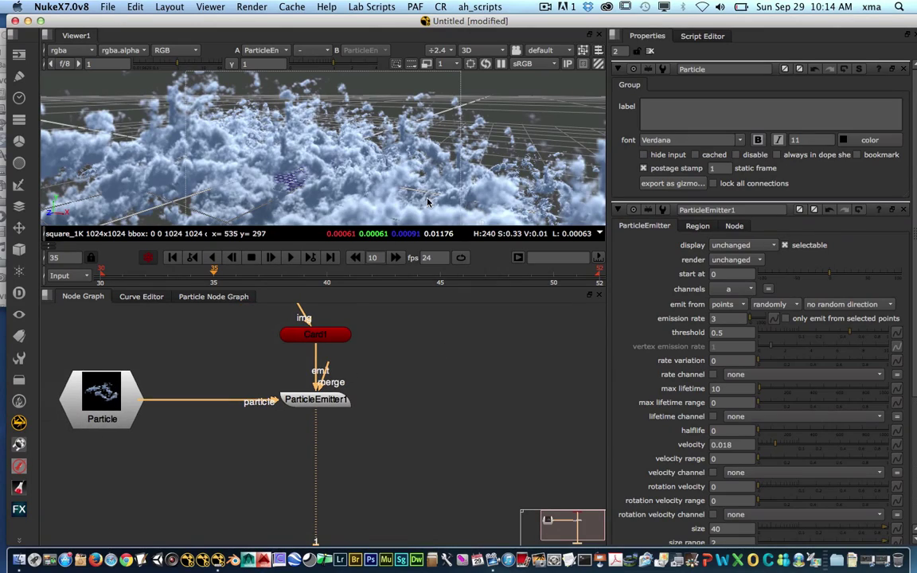
# Switch to Finder, play the CloudsFlyover_Test_2.mov reference movie from the Cg_Clouds folder, and return to NukeX
pyautogui.moveTo(398, 151)
pyautogui.keyDown('super'); pyautogui.mouseDown()
pyautogui.moveTo(364, 141)
pyautogui.moveTo(399, 156)
pyautogui.moveTo(436, 195)
pyautogui.moveTo(357, 129)
pyautogui.moveTo(393, 146)
pyautogui.moveTo(301, 146)
pyautogui.moveTo(399, 143)
pyautogui.mouseUp(); pyautogui.keyUp('super')
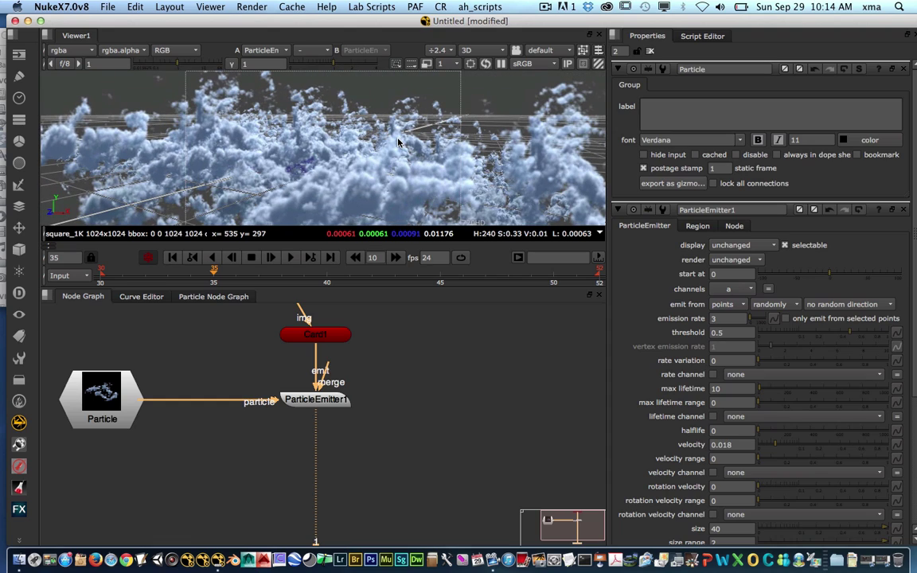
pyautogui.moveTo(126, 26); pyautogui.dragTo(145, 257)
pyautogui.click(254, 29)
pyautogui.moveTo(325, 259); pyautogui.dragTo(306, 93)
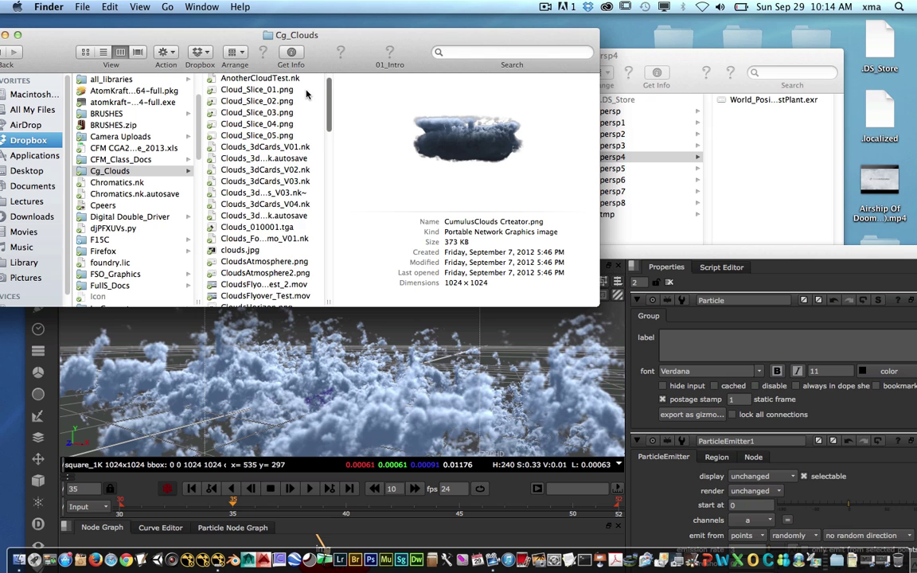
pyautogui.scroll(-5, 314, 111)
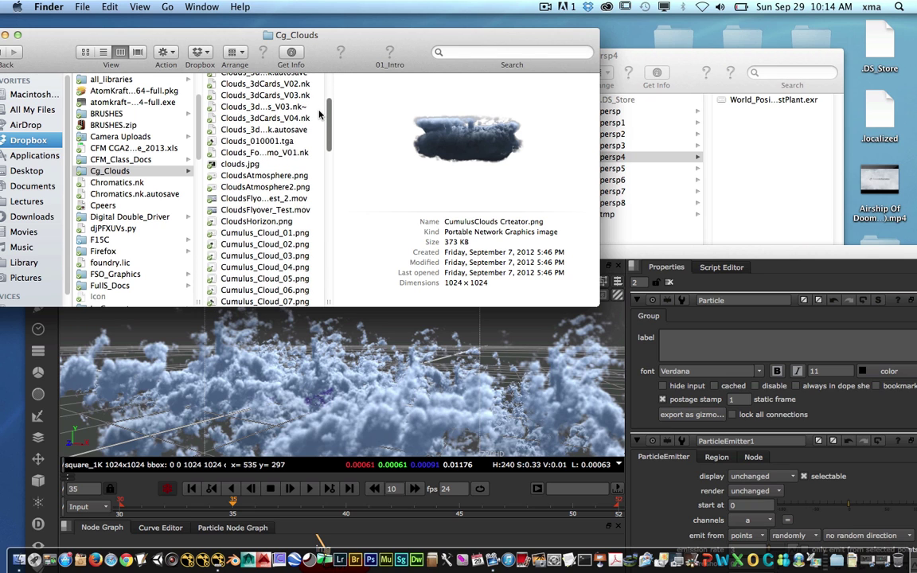
pyautogui.doubleClick(293, 203)
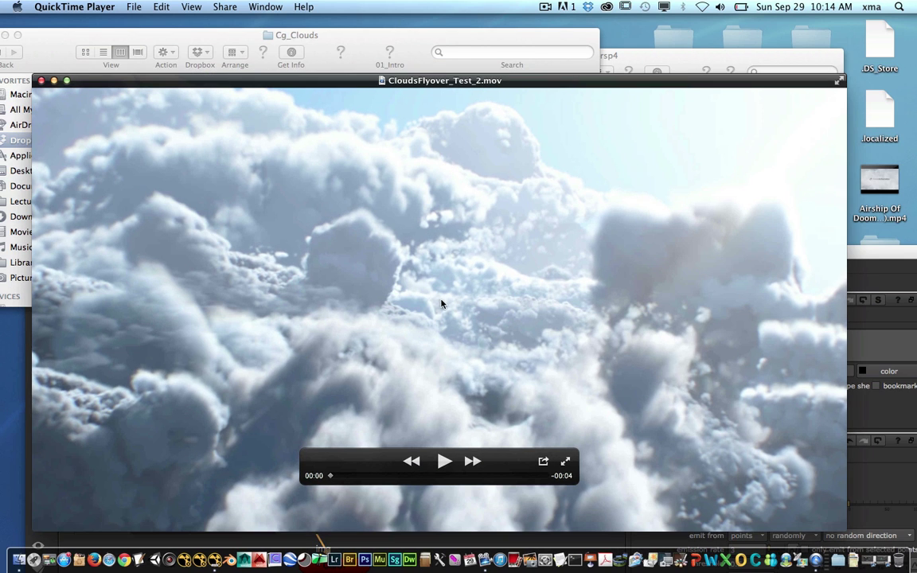
pyautogui.click(447, 463)
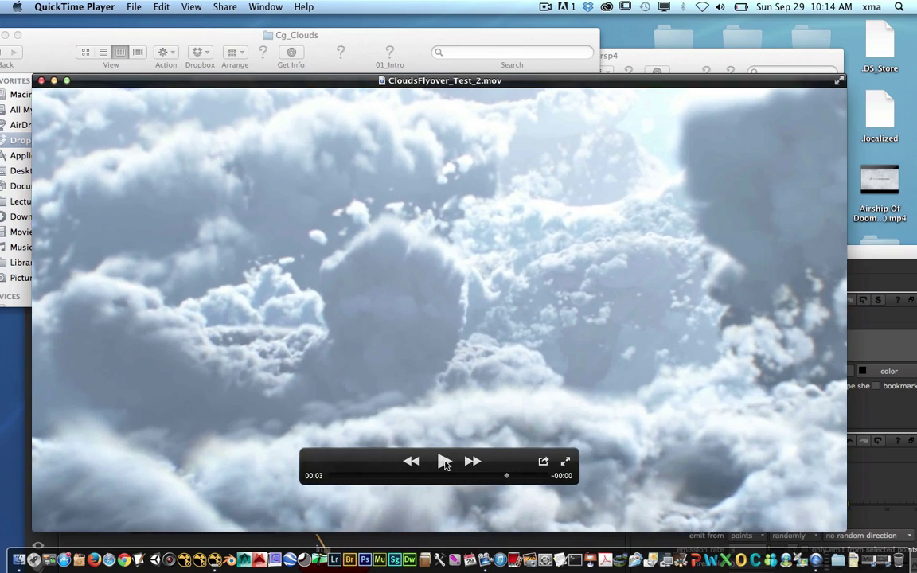
pyautogui.click(42, 80)
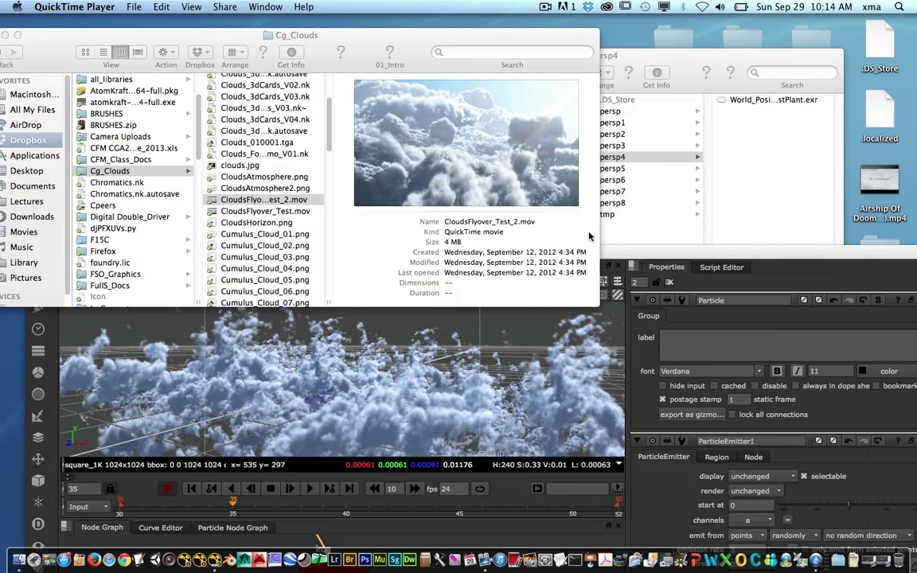
pyautogui.click(630, 252)
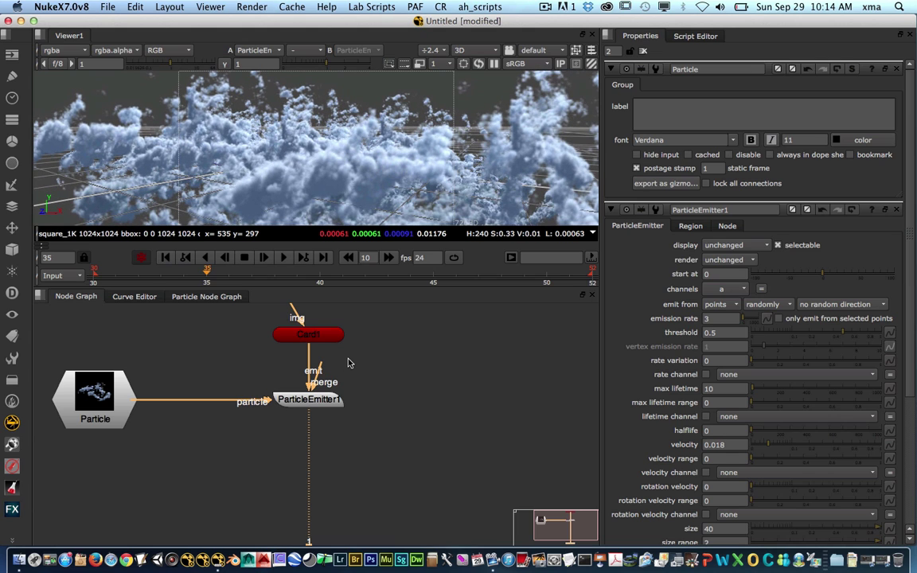
# Move the Card1 node higher above ParticleEmitter1 to make room between the two nodes
pyautogui.moveTo(374, 374); pyautogui.dragTo(369, 394, button='middle')
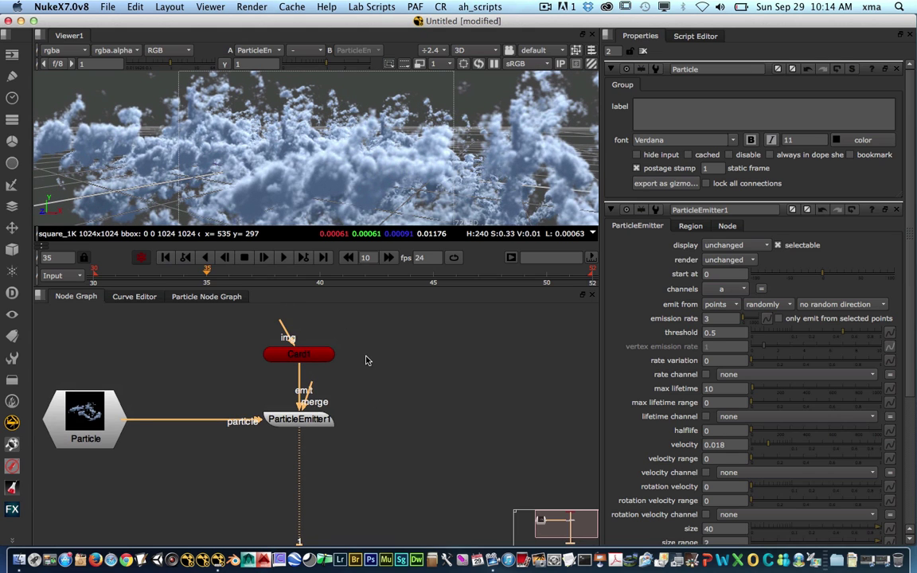
pyautogui.moveTo(366, 356); pyautogui.dragTo(372, 350, button='middle')
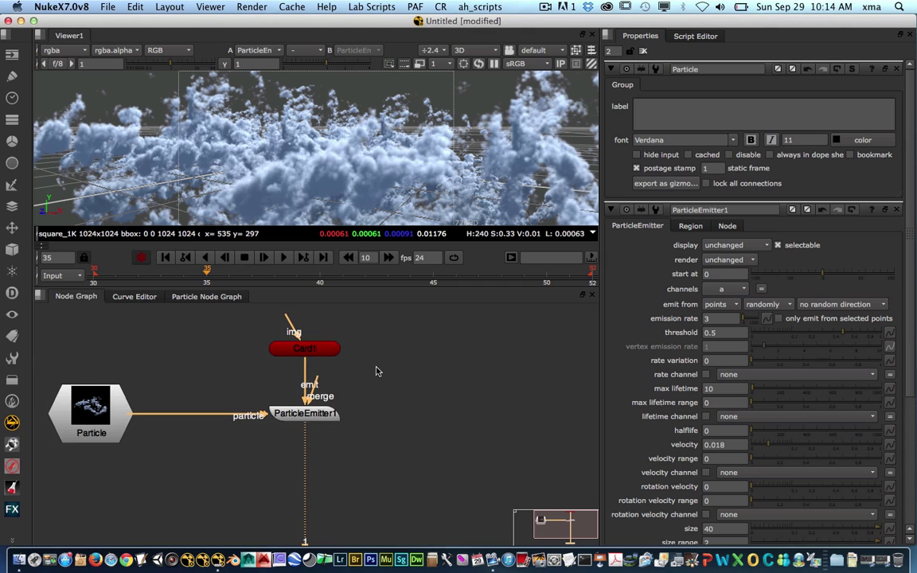
pyautogui.click(116, 418)
pyautogui.moveTo(291, 420); pyautogui.dragTo(281, 422, button='middle')
pyautogui.click(281, 422)
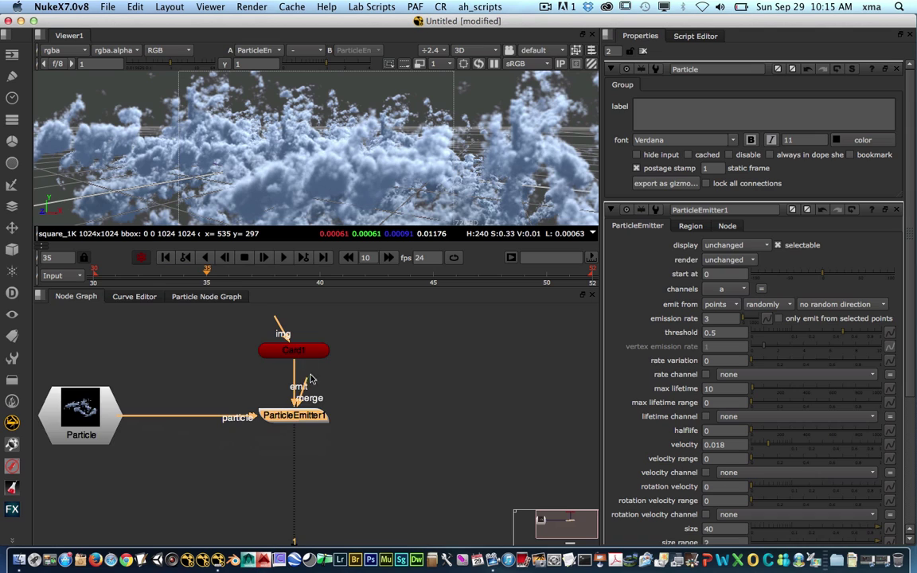
pyautogui.moveTo(310, 372); pyautogui.dragTo(322, 456, button='middle')
pyautogui.moveTo(307, 432); pyautogui.dragTo(307, 347)
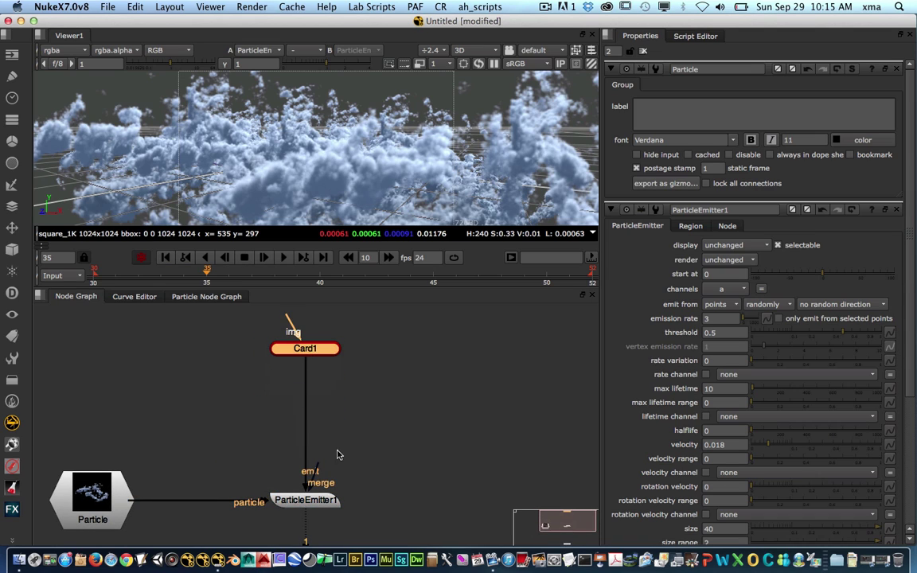
pyautogui.moveTo(337, 455); pyautogui.dragTo(338, 449, button='middle')
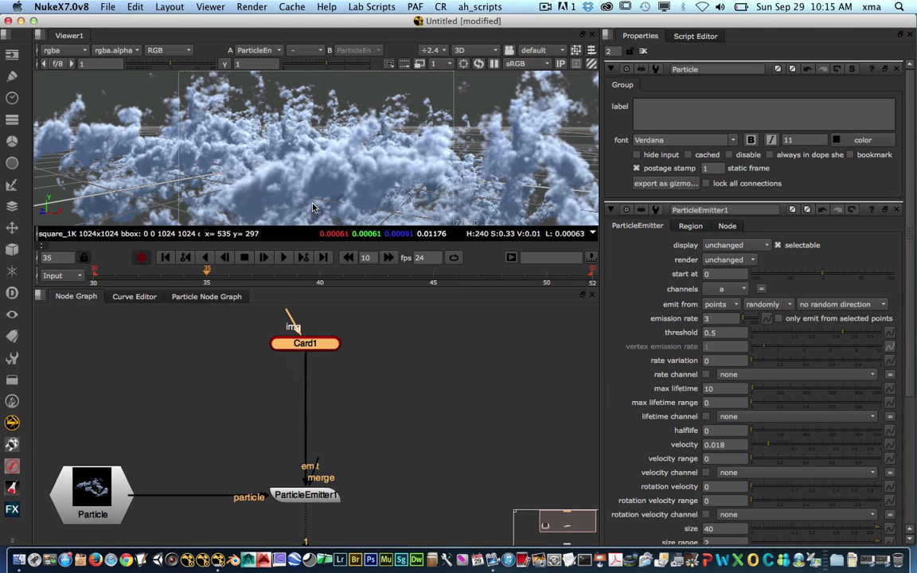
# Play back the cloud particle animation in the 3D viewer and stop it
pyautogui.moveTo(352, 409); pyautogui.dragTo(344, 375, button='middle')
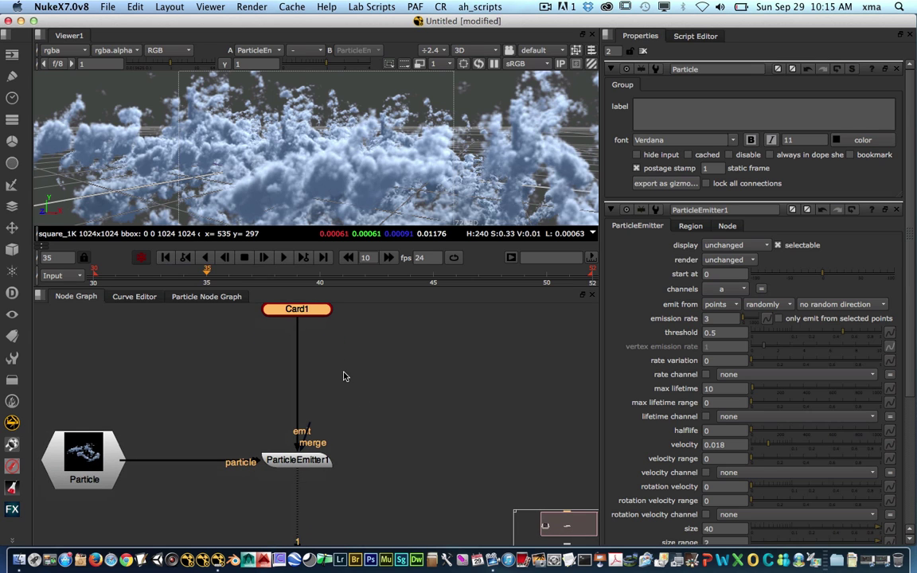
pyautogui.click(285, 258)
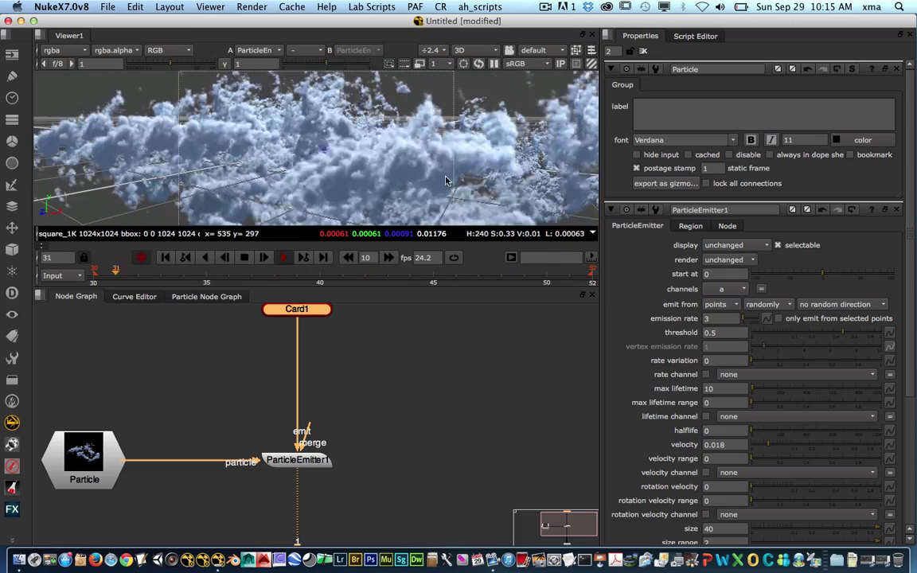
pyautogui.click(244, 258)
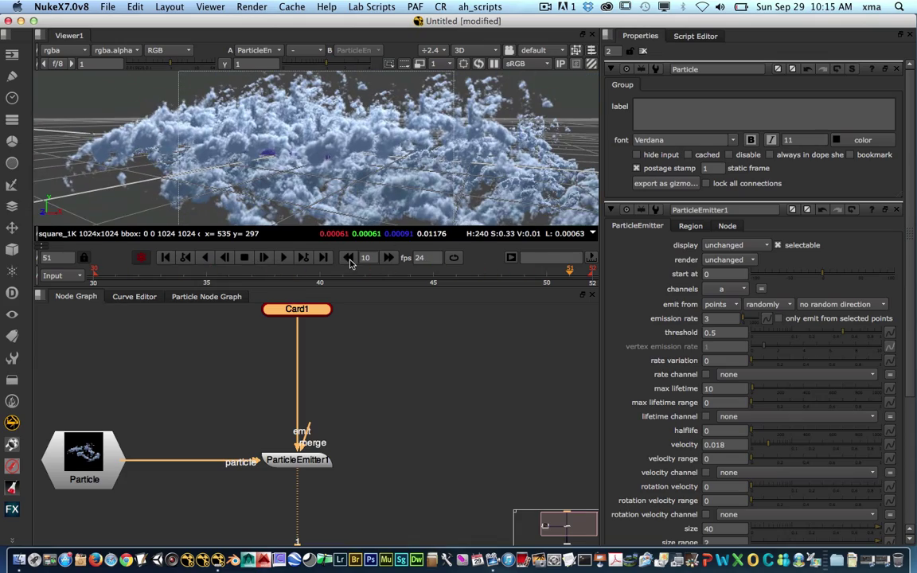
# Insert a FrameHold node below ParticleEmitter1 and set its first frame to 30
pyautogui.moveTo(364, 449); pyautogui.dragTo(315, 417, button='middle')
pyautogui.click(296, 417)
pyautogui.press('Tab')
pyautogui.write('fr')
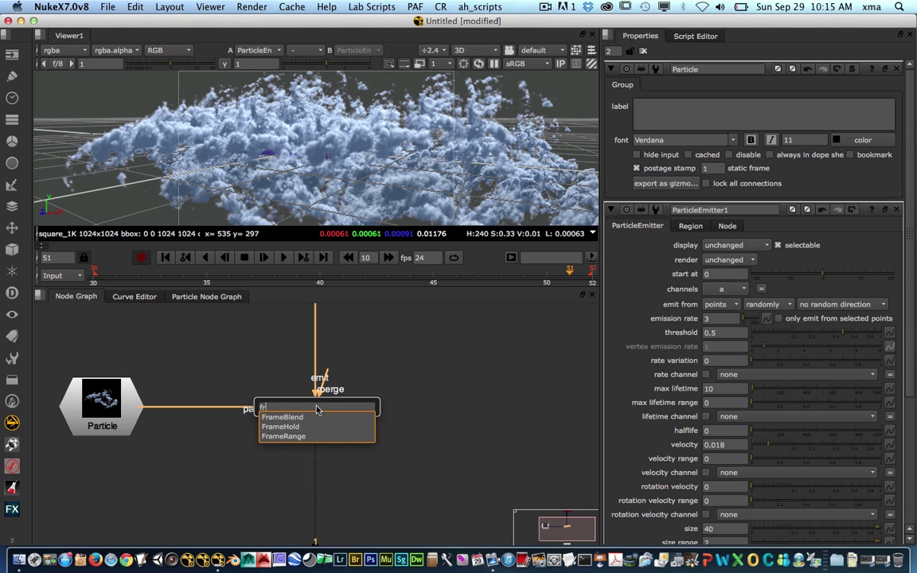
pyautogui.write('a')
pyautogui.press('Down')
pyautogui.press('Return')
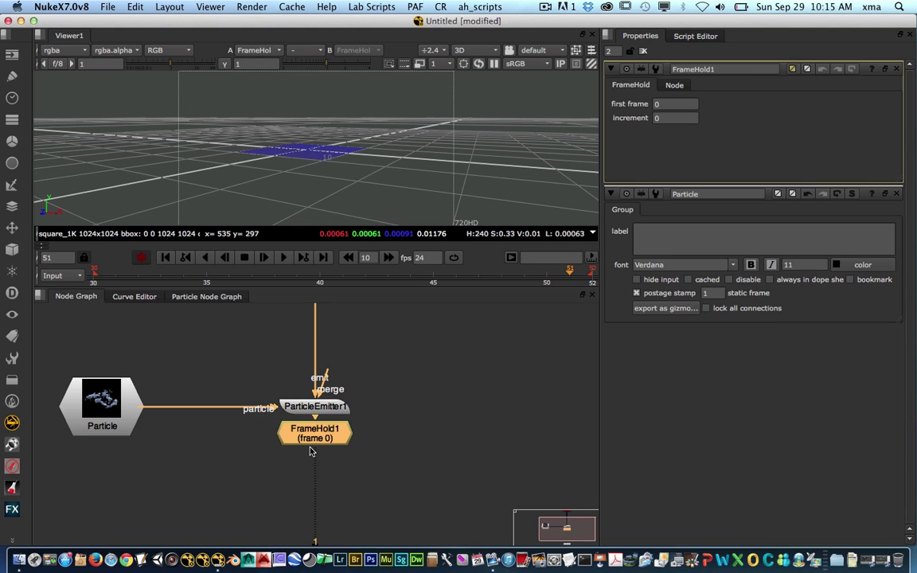
pyautogui.moveTo(317, 438); pyautogui.dragTo(316, 455)
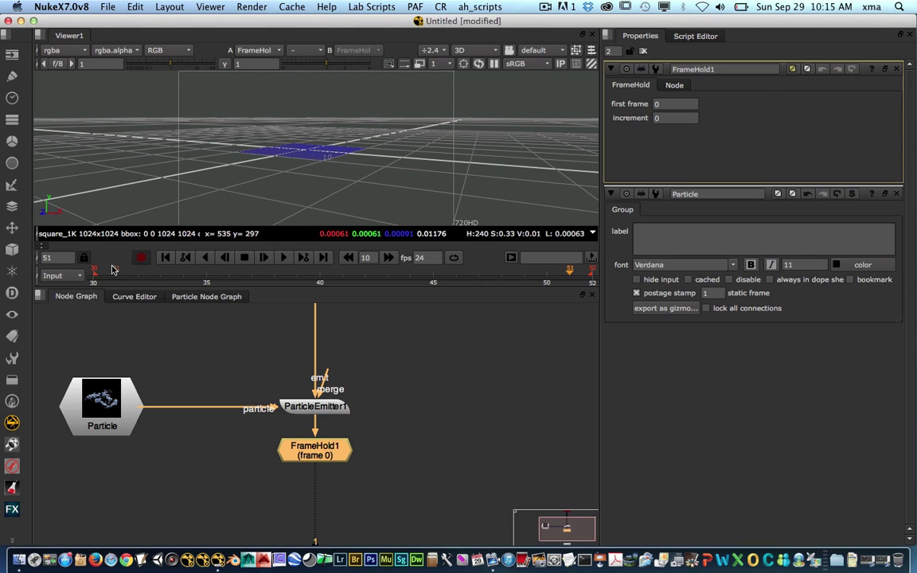
pyautogui.click(652, 109)
pyautogui.press('Return')
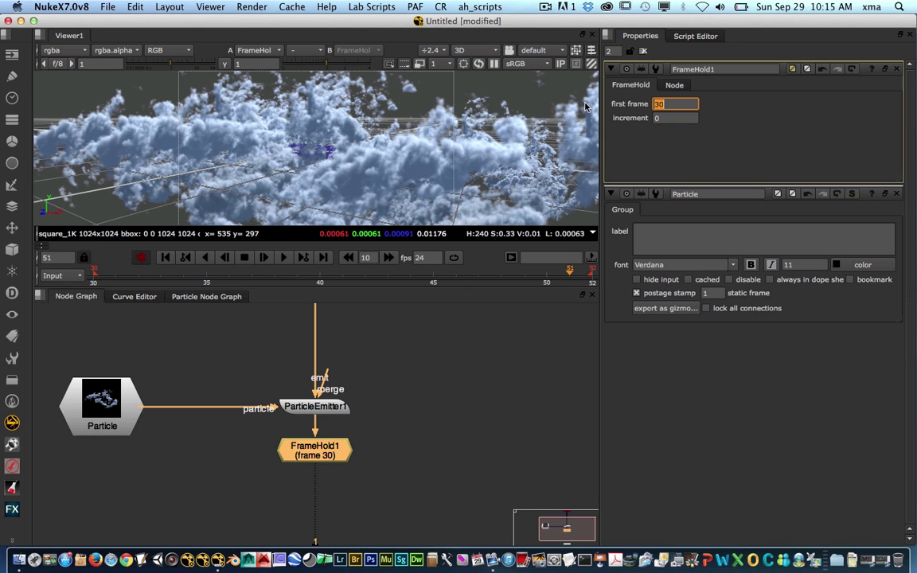
# Open the properties of ParticleEmitter1 and set its emission rate to 4
pyautogui.click(320, 449)
pyautogui.doubleClick(311, 408)
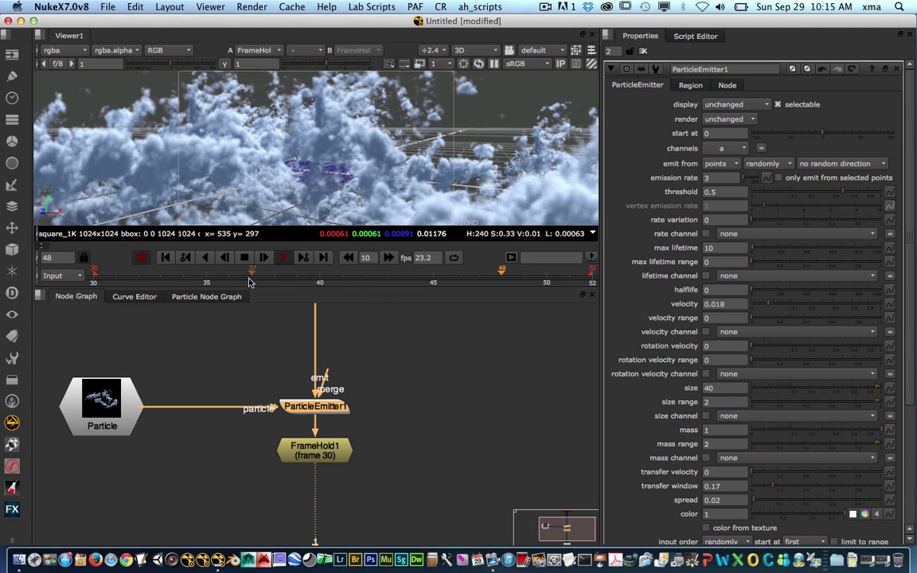
pyautogui.click(463, 282)
pyautogui.click(708, 178)
pyautogui.write('4')
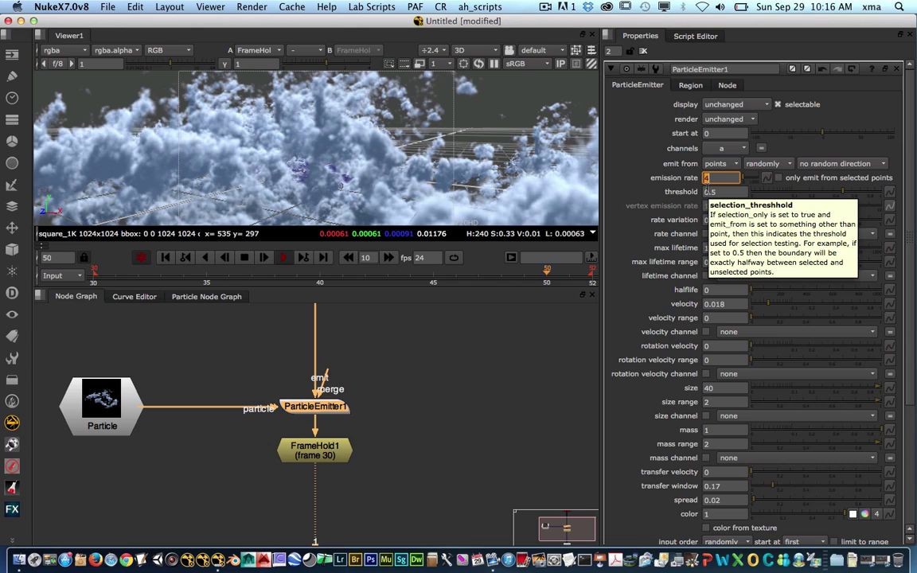
pyautogui.keyDown('alt'); pyautogui.moveTo(421, 178); pyautogui.dragTo(440, 180); pyautogui.keyUp('alt')
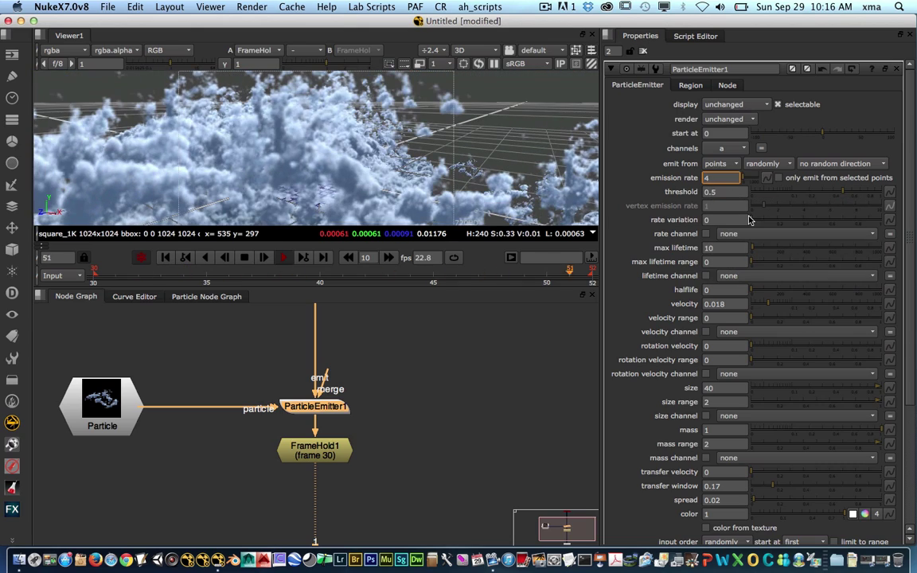
# Set ParticleEmitter1's velocity to 0.3 and its max lifetime to 5
pyautogui.moveTo(761, 303); pyautogui.dragTo(865, 307)
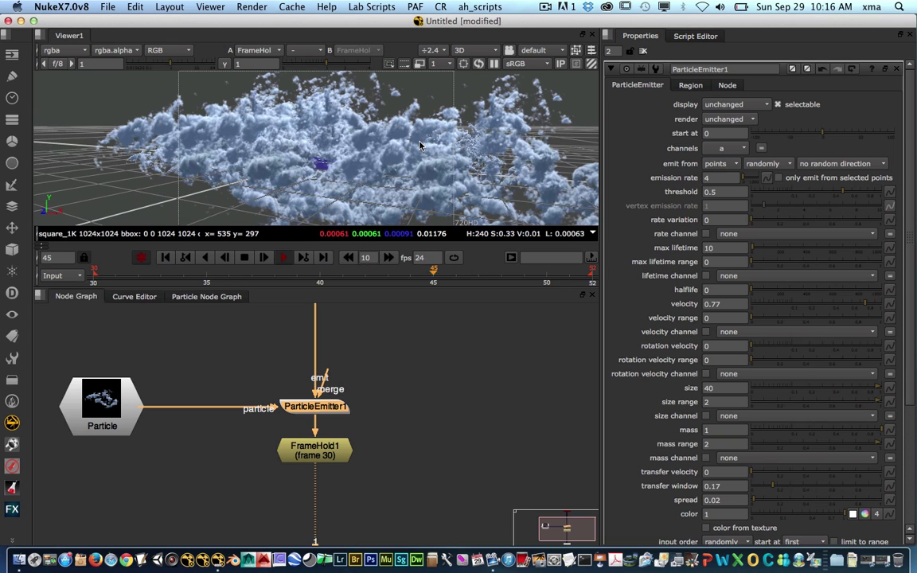
pyautogui.click(821, 310)
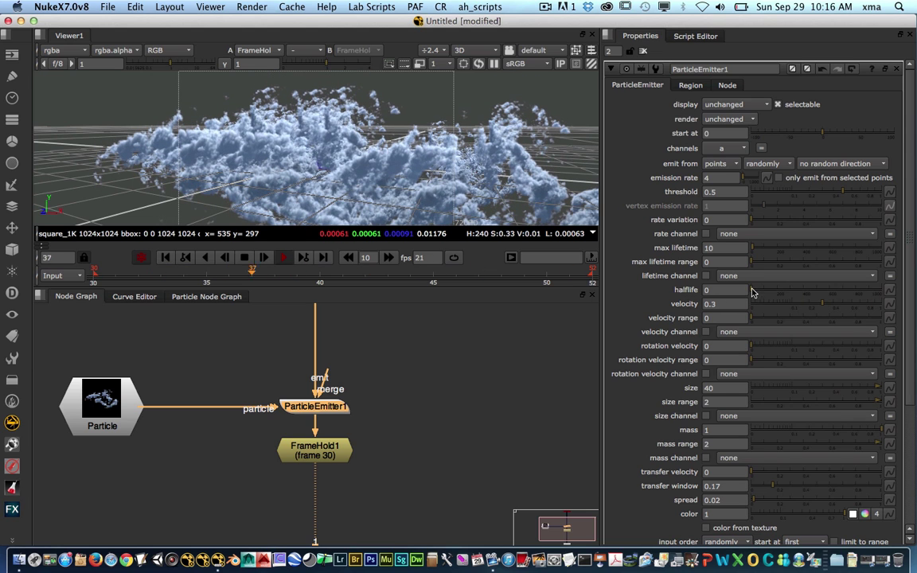
pyautogui.click(779, 253)
pyautogui.click(753, 254)
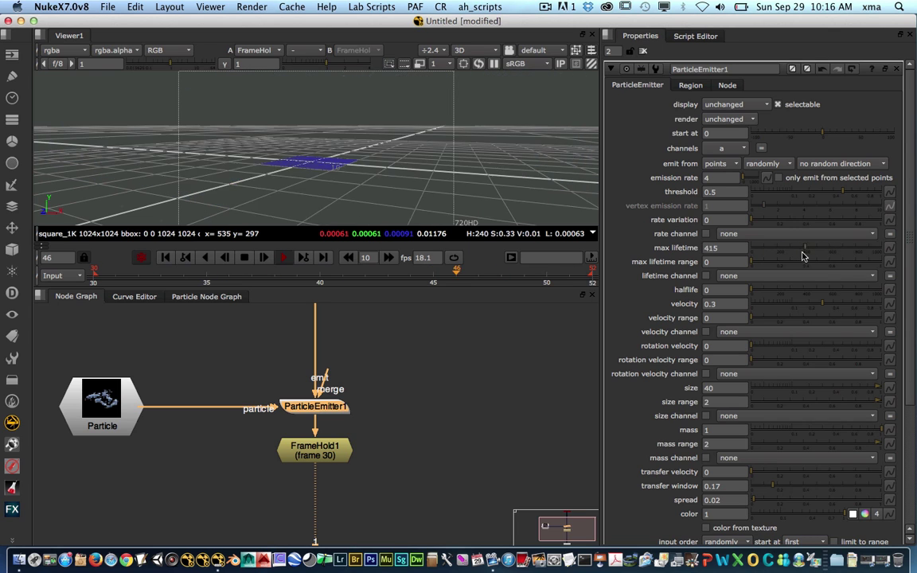
pyautogui.click(750, 253)
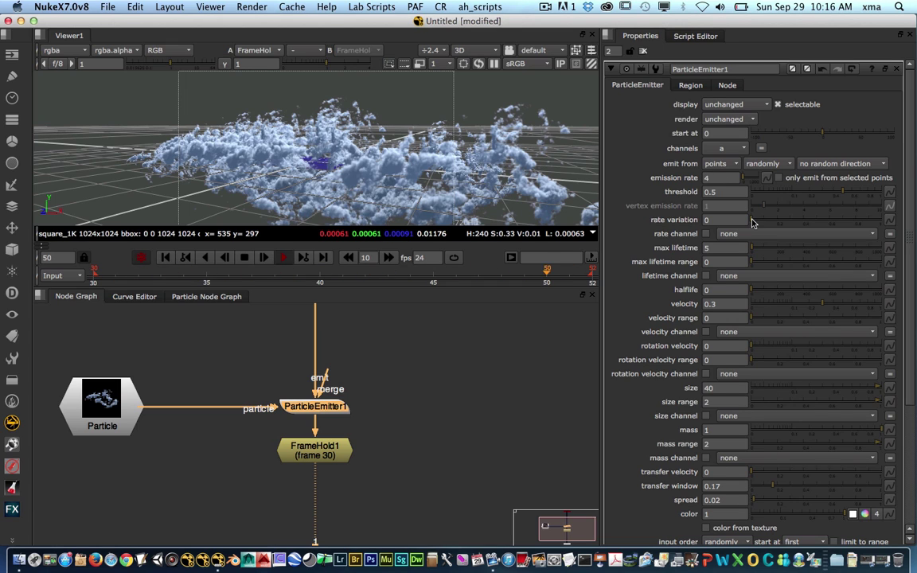
# Try the uniformly emission order on ParticleEmitter1 and return it to randomly
pyautogui.click(766, 164)
pyautogui.click(768, 178)
pyautogui.click(775, 165)
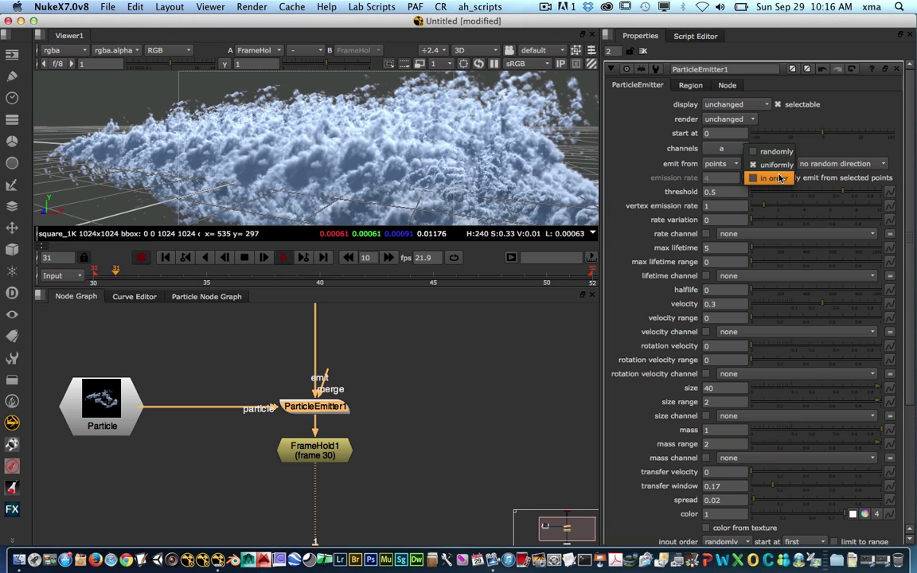
pyautogui.click(776, 151)
# Try faces and bbox as ParticleEmitter1's emission source, settle on edges, and stop the playback
pyautogui.click(720, 163)
pyautogui.click(705, 178)
pyautogui.click(703, 165)
pyautogui.click(715, 179)
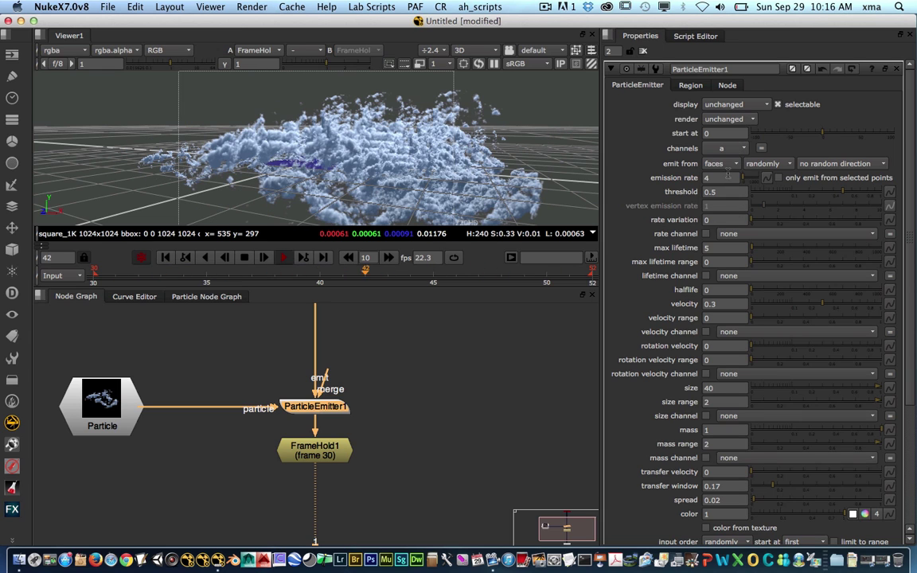
pyautogui.click(733, 166)
pyautogui.click(731, 178)
pyautogui.click(730, 166)
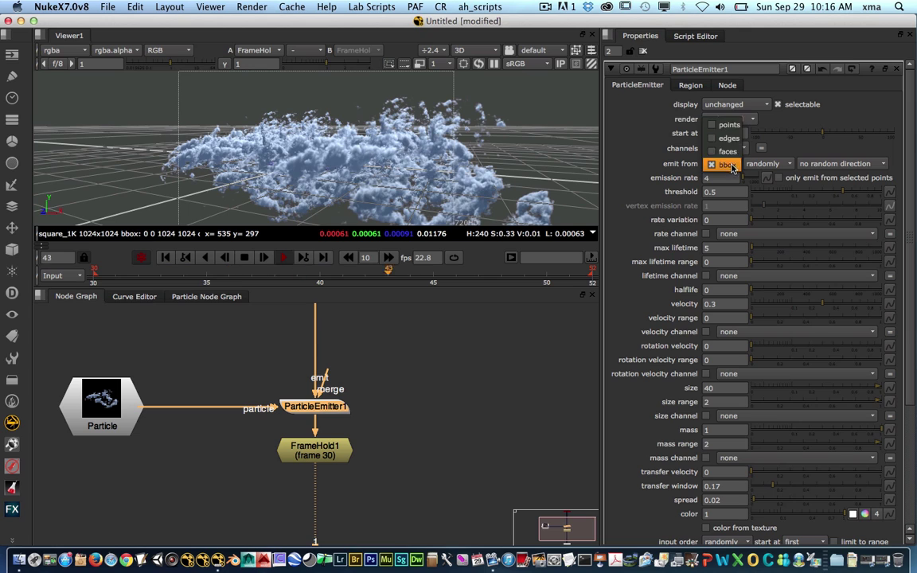
pyautogui.click(728, 139)
pyautogui.click(241, 258)
# Duplicate ParticleEmitter1 and place the copy to the right of the original in the node graph
pyautogui.moveTo(401, 422); pyautogui.dragTo(391, 422, button='middle')
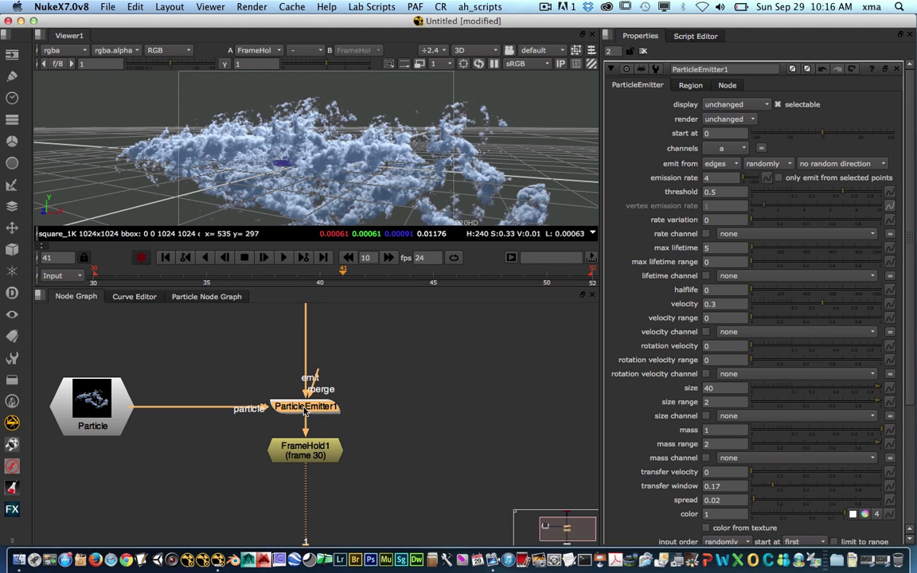
pyautogui.hotkey('alt', 'c')
pyautogui.moveTo(330, 404); pyautogui.dragTo(480, 381)
pyautogui.moveTo(383, 416); pyautogui.dragTo(410, 427, button='middle')
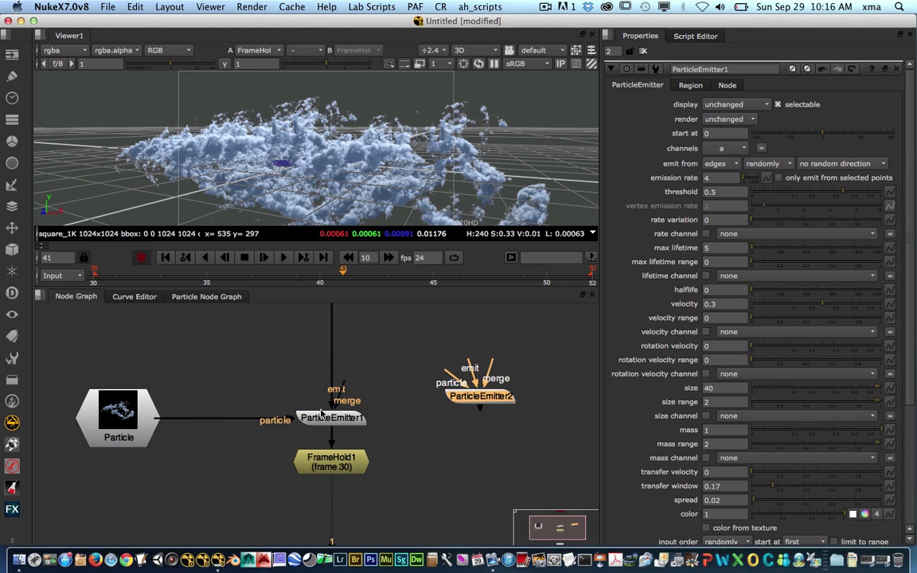
# Add a dot to the connection between Particle and ParticleEmitter1, and raise the dot and the Particle node above the emitter
pyautogui.keyDown('ctrl'); pyautogui.moveTo(224, 420); pyautogui.dragTo(221, 378); pyautogui.keyUp('ctrl')
pyautogui.moveTo(142, 415); pyautogui.dragTo(137, 374)
pyautogui.moveTo(220, 378); pyautogui.dragTo(219, 368)
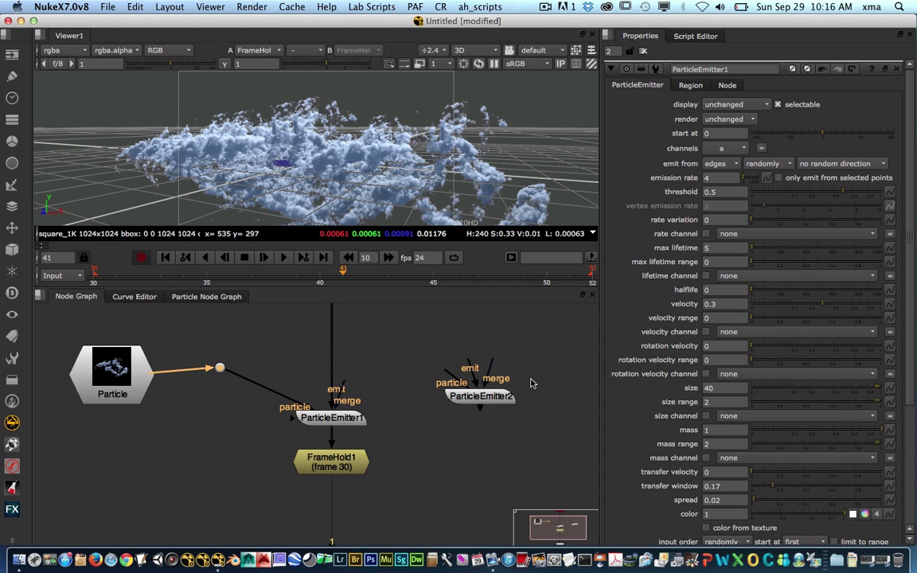
# Connect ParticleEmitter2's particle input to the dot and add a second dot along that connection, level with the first
pyautogui.moveTo(467, 361); pyautogui.dragTo(218, 367)
pyautogui.hotkey('ctrl', 'z')
pyautogui.moveTo(445, 371); pyautogui.dragTo(221, 367)
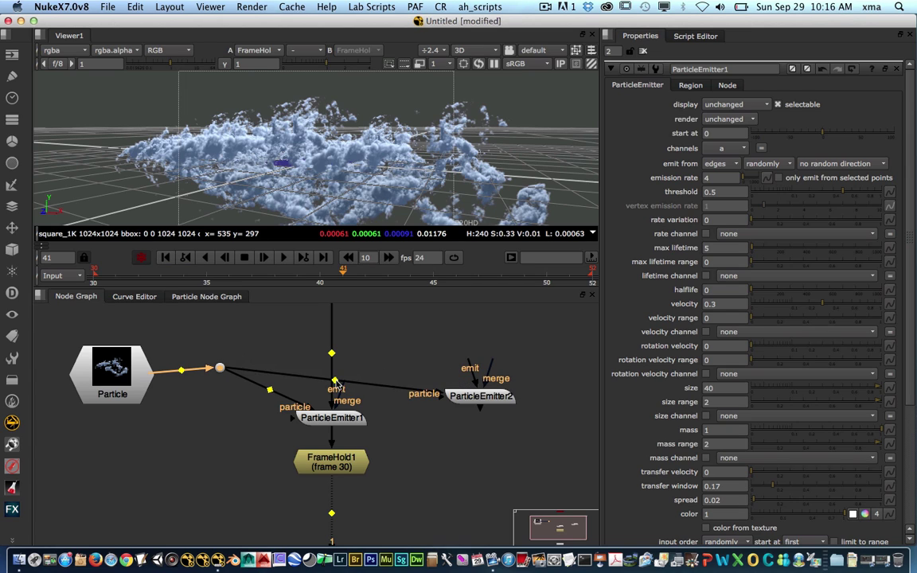
pyautogui.keyDown('ctrl'); pyautogui.moveTo(334, 380); pyautogui.dragTo(413, 369); pyautogui.keyUp('ctrl')
pyautogui.moveTo(134, 370); pyautogui.dragTo(137, 363)
# Connect ParticleEmitter2's emit input to Card1 and align ParticleEmitter2 level with ParticleEmitter1
pyautogui.moveTo(535, 395); pyautogui.dragTo(483, 478, button='middle')
pyautogui.click(287, 343)
pyautogui.moveTo(416, 437); pyautogui.dragTo(360, 359)
pyautogui.moveTo(422, 447); pyautogui.dragTo(402, 360, button='middle')
pyautogui.moveTo(410, 389); pyautogui.dragTo(408, 411)
pyautogui.moveTo(404, 431); pyautogui.dragTo(405, 415, button='middle')
# Duplicate FrameHold1 and place the copy directly below ParticleEmitter2, connected to its output
pyautogui.click(275, 429)
pyautogui.hotkey('alt', 'c')
pyautogui.moveTo(289, 439); pyautogui.dragTo(413, 392)
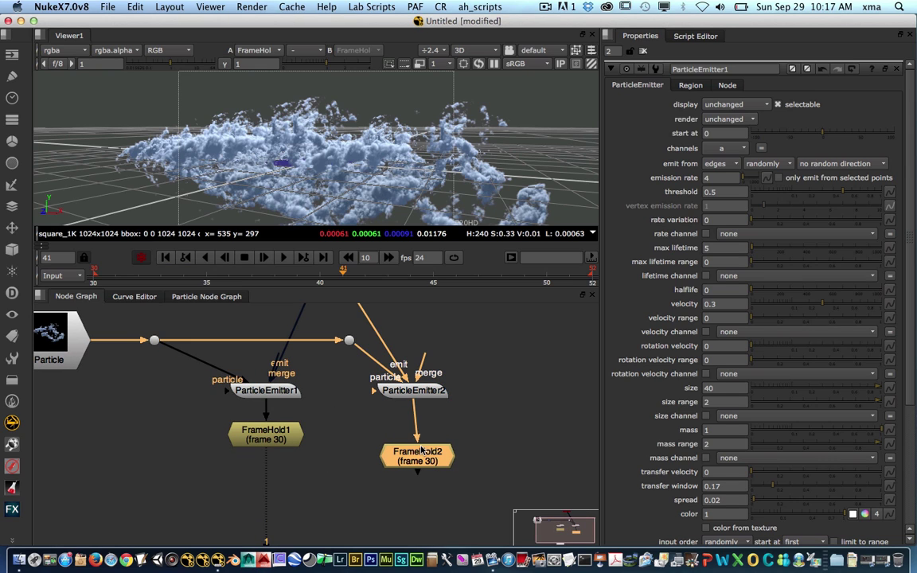
pyautogui.moveTo(423, 452); pyautogui.dragTo(420, 430)
pyautogui.click(388, 482)
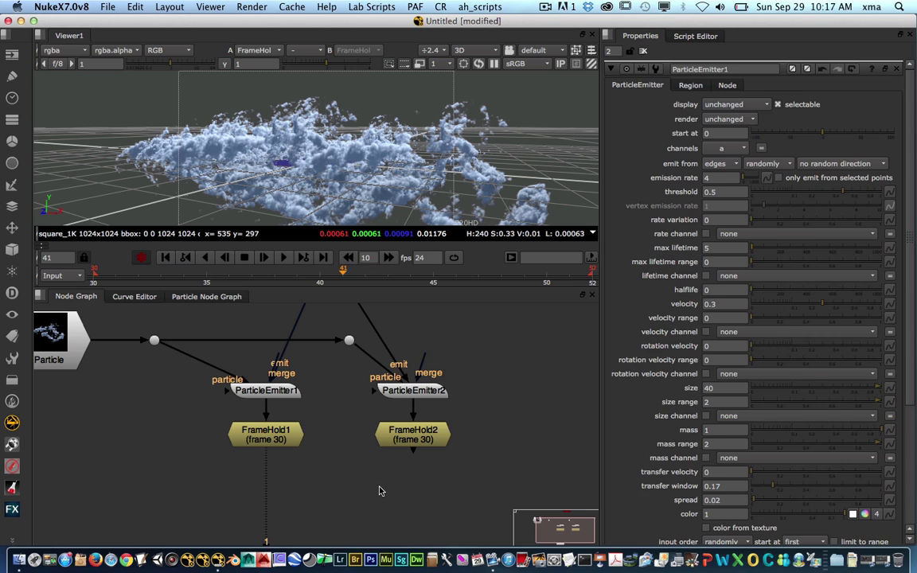
# Add a MergeGeo node below the frame holds and connect FrameHold1 and FrameHold2 to its inputs
pyautogui.press('m')
pyautogui.press('Delete')
pyautogui.press('Tab')
pyautogui.write('mer')
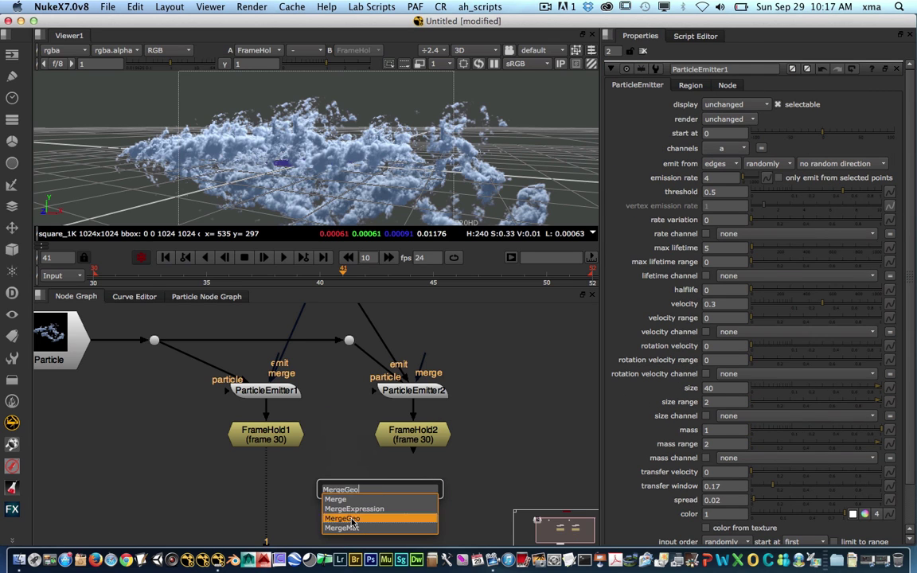
pyautogui.click(350, 519)
pyautogui.moveTo(391, 488); pyautogui.dragTo(278, 438)
pyautogui.moveTo(313, 508); pyautogui.dragTo(410, 434)
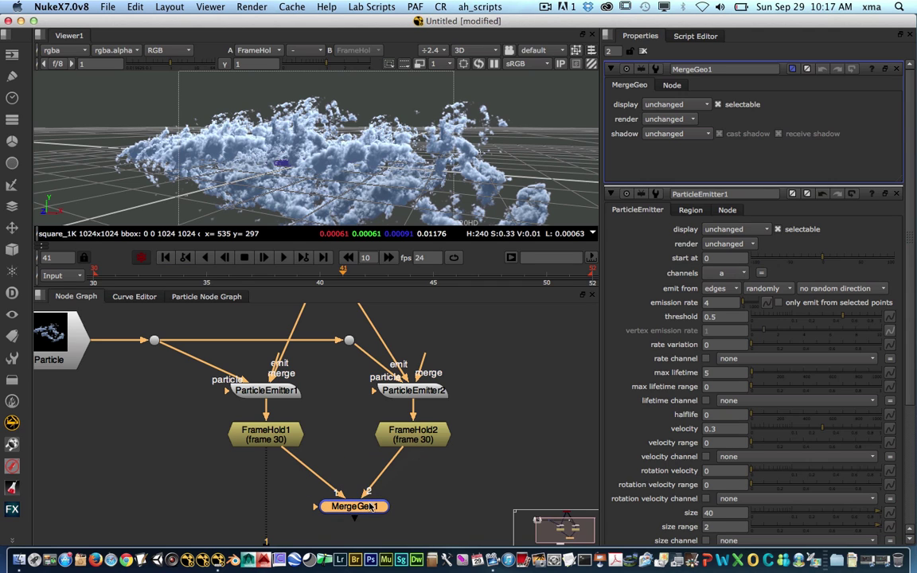
# Set the first frame of FrameHold2 to 20
pyautogui.doubleClick(413, 434)
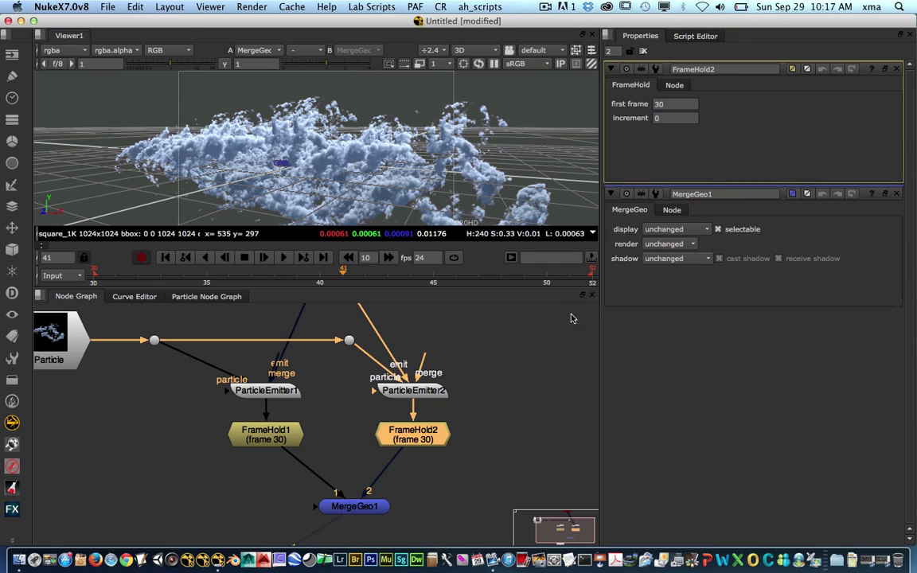
pyautogui.click(676, 103)
pyautogui.write('20')
pyautogui.press('Return')
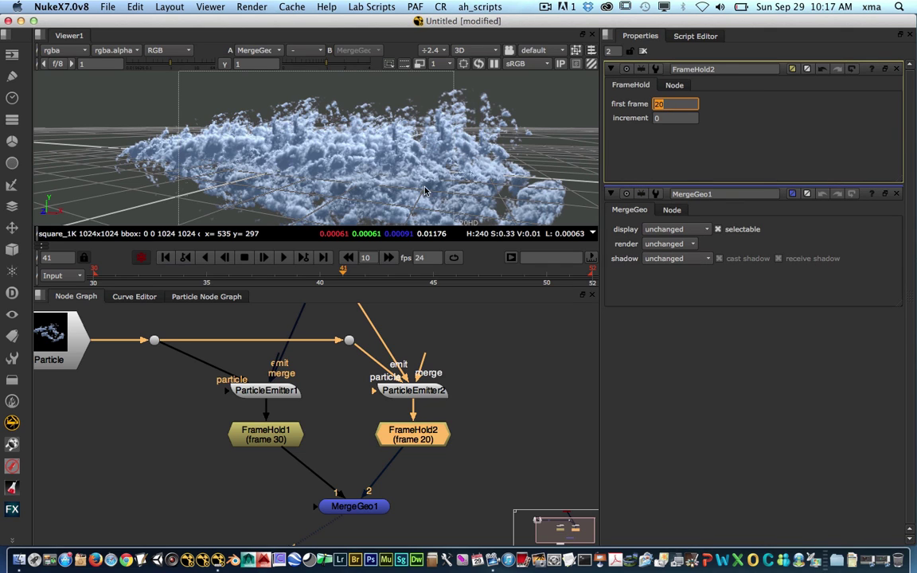
# Import Cumulus_Cloud_Sporatid_Wisp_48.png from the Cg_Clouds folder in Finder into the node graph, beside Card1
pyautogui.moveTo(432, 343); pyautogui.dragTo(451, 420, button='middle')
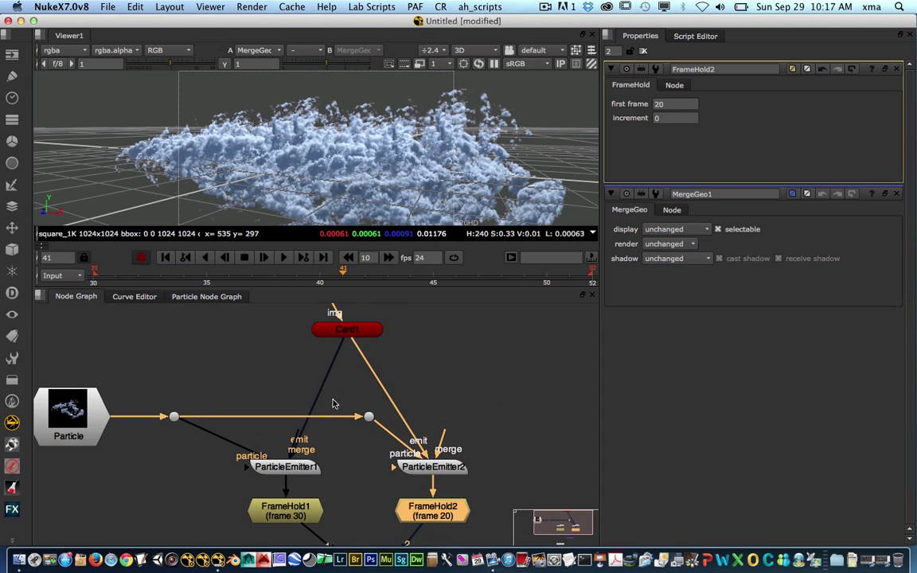
pyautogui.hscroll(3, 374, 401)
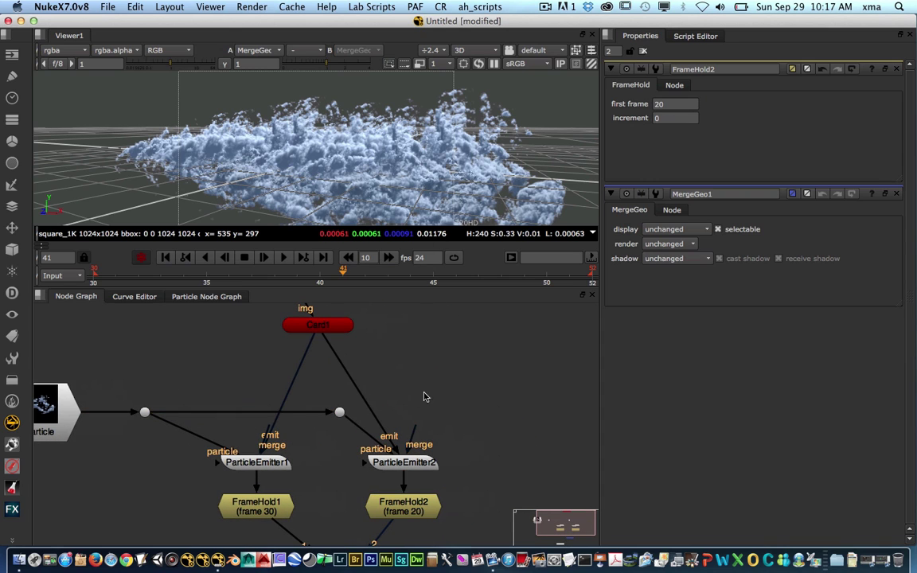
pyautogui.moveTo(157, 22); pyautogui.dragTo(522, 12)
pyautogui.click(307, 40)
pyautogui.moveTo(276, 214); pyautogui.dragTo(796, 409)
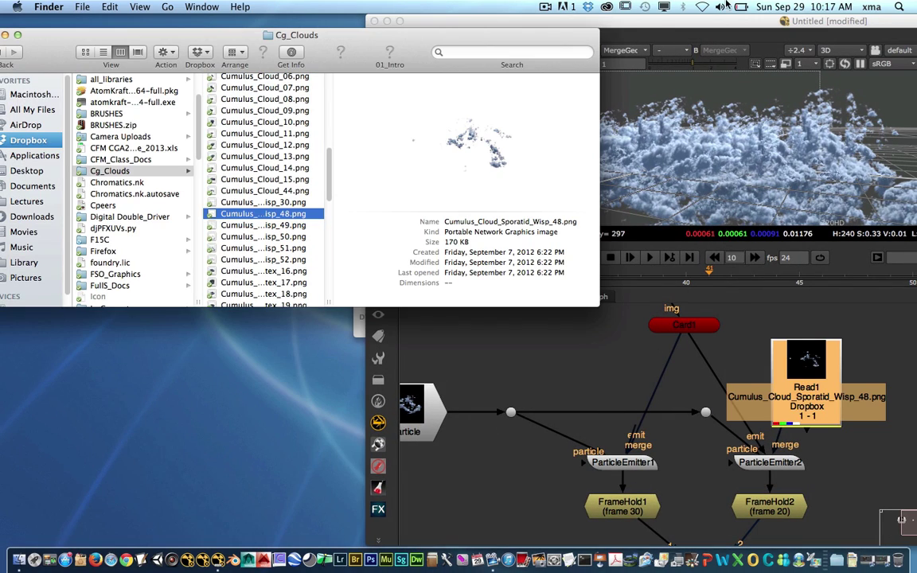
pyautogui.moveTo(725, 20); pyautogui.dragTo(402, 21)
pyautogui.moveTo(546, 423); pyautogui.dragTo(543, 421, button='middle')
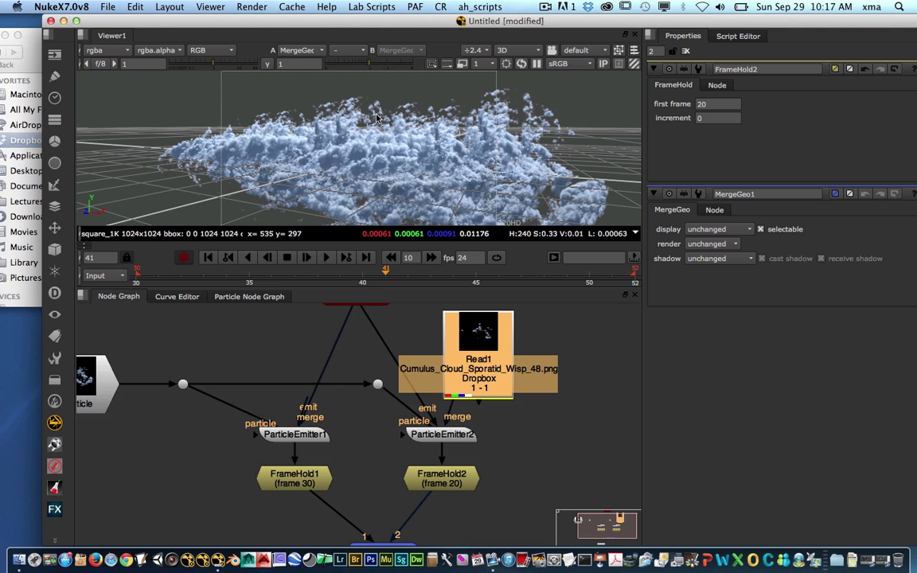
pyautogui.moveTo(388, 21); pyautogui.dragTo(354, 20)
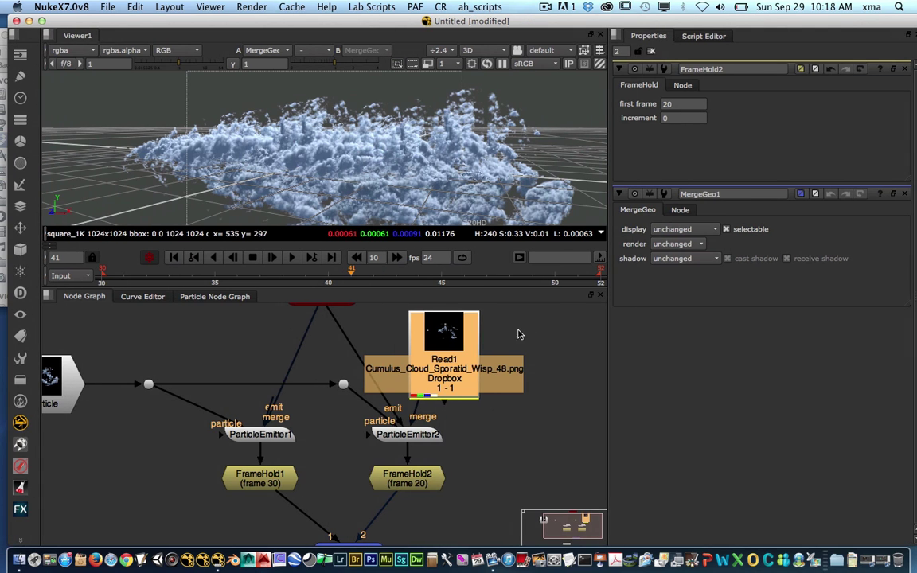
# Rewire the second dot's input from Particle to Read1, and place the dot below Read1, level with ParticleEmitter2
pyautogui.moveTo(498, 366); pyautogui.dragTo(468, 389, button='middle')
pyautogui.moveTo(439, 396); pyautogui.dragTo(463, 369)
pyautogui.moveTo(436, 426); pyautogui.dragTo(466, 434, button='middle')
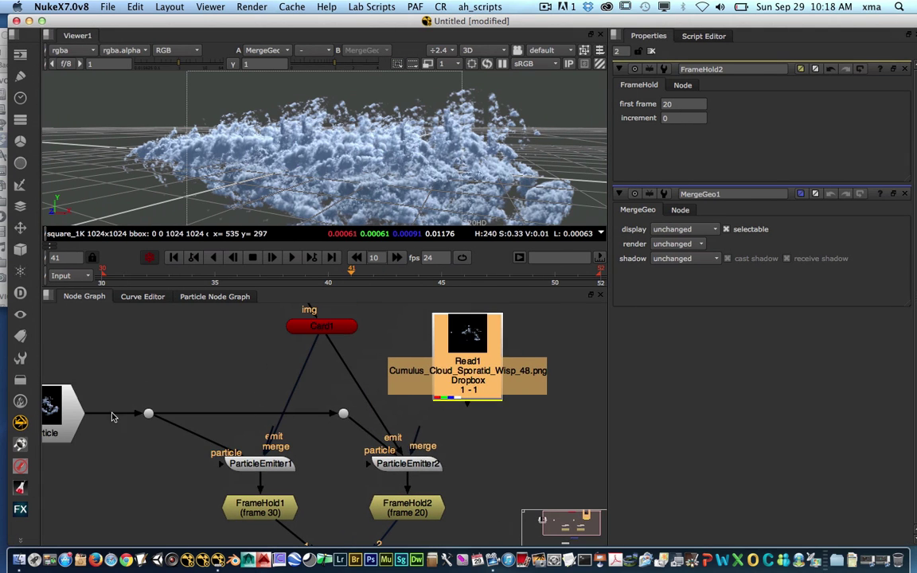
pyautogui.moveTo(167, 420); pyautogui.dragTo(469, 398)
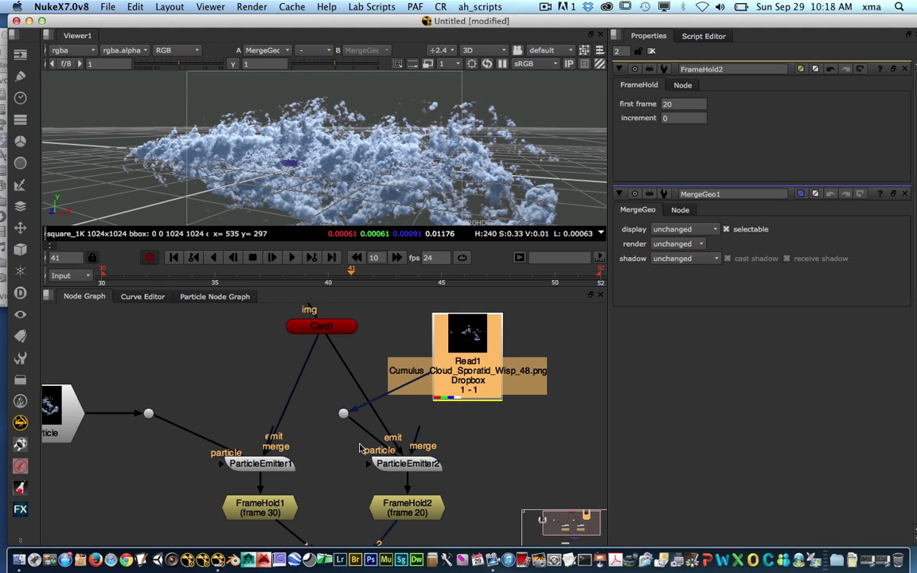
pyautogui.moveTo(346, 414); pyautogui.dragTo(516, 445)
pyautogui.moveTo(479, 371); pyautogui.dragTo(524, 378)
pyautogui.click(514, 447)
pyautogui.moveTo(513, 444); pyautogui.dragTo(513, 465)
# Raise Read1 slightly and replace its file with the Cloud_Slice_##.png 1-5 sequence
pyautogui.doubleClick(502, 372)
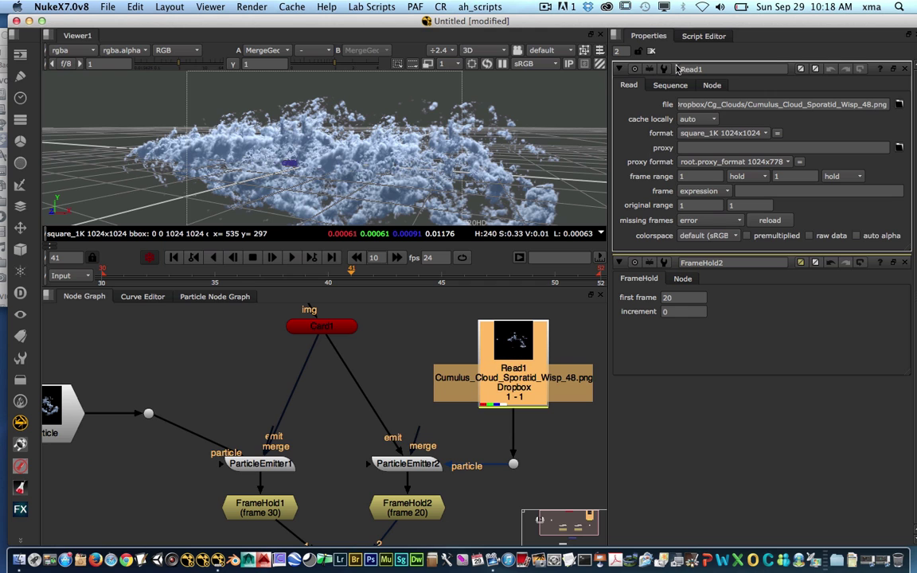
pyautogui.moveTo(647, 24)
pyautogui.mouseDown()
pyautogui.moveTo(620, 17)
pyautogui.moveTo(642, 21)
pyautogui.mouseUp()
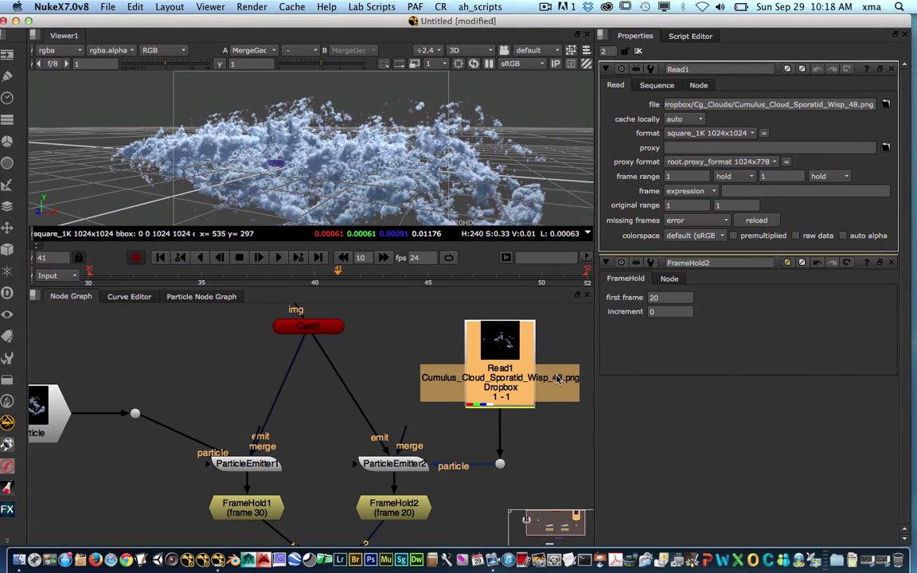
pyautogui.moveTo(482, 375); pyautogui.dragTo(481, 355)
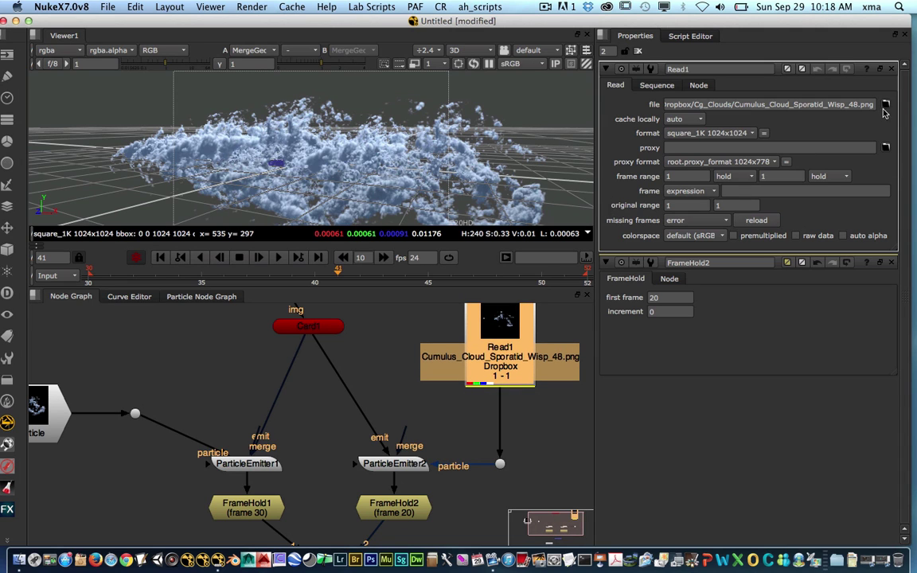
pyautogui.click(883, 107)
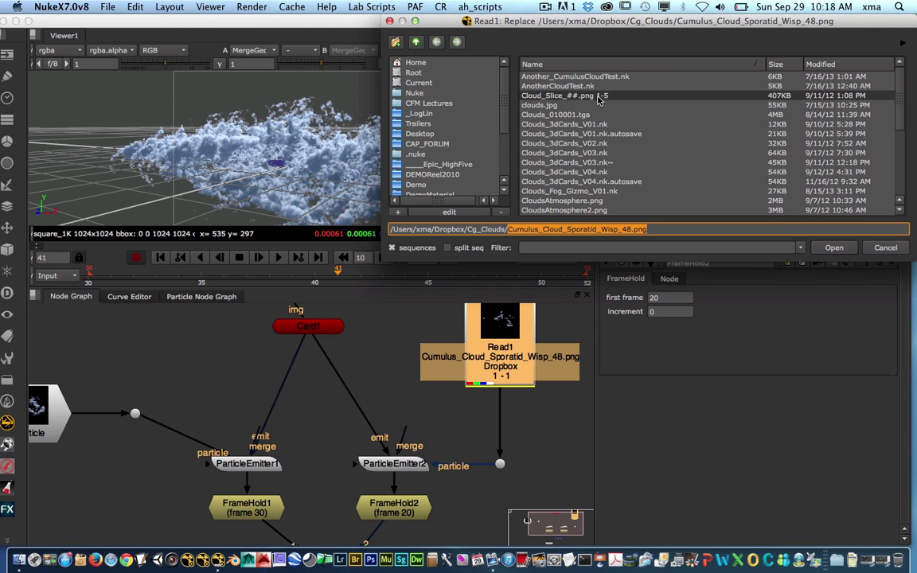
pyautogui.scroll(-3, 609, 136)
pyautogui.scroll(3, 614, 153)
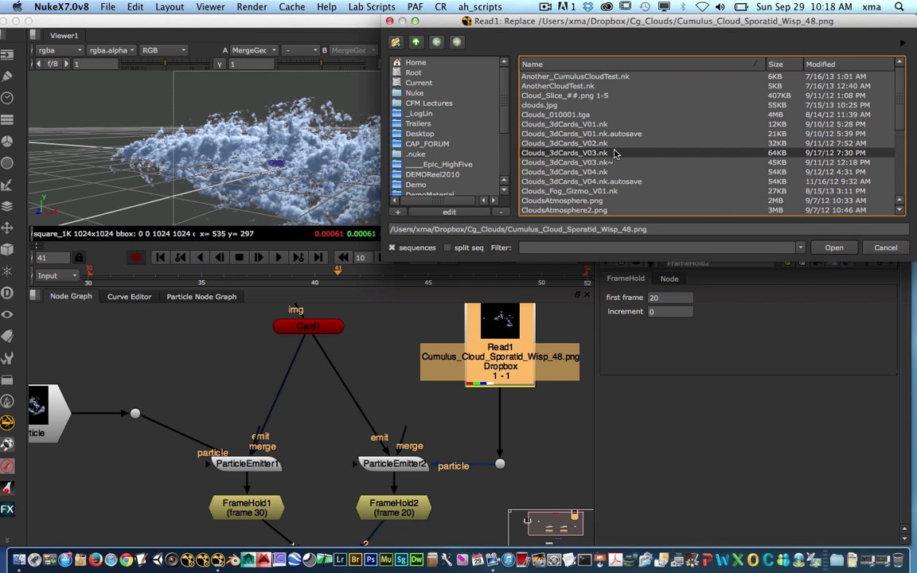
pyautogui.click(578, 95)
pyautogui.click(834, 247)
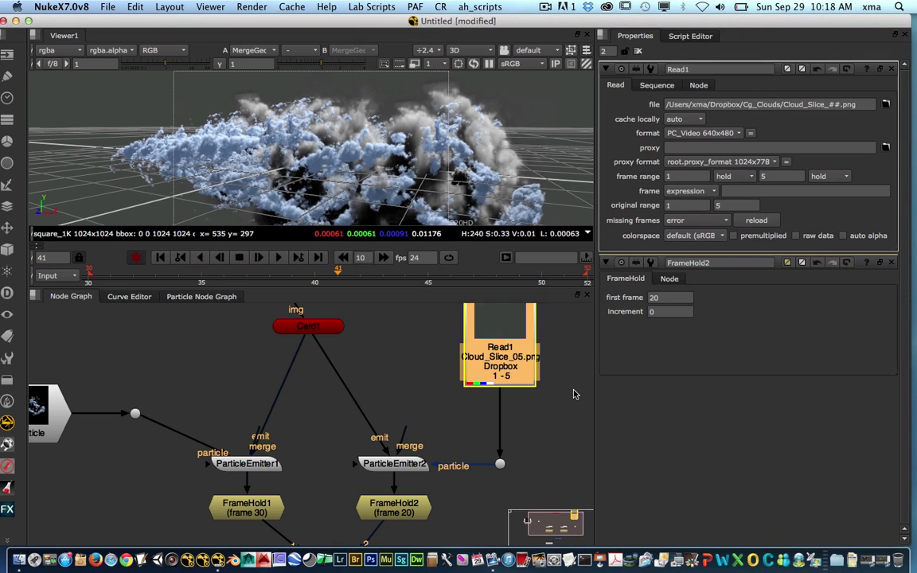
# Insert a FrameHold node directly below Read1, between it and the dot
pyautogui.moveTo(550, 385); pyautogui.dragTo(530, 404, button='middle')
pyautogui.moveTo(487, 356); pyautogui.dragTo(475, 346, button='middle')
pyautogui.press('Tab')
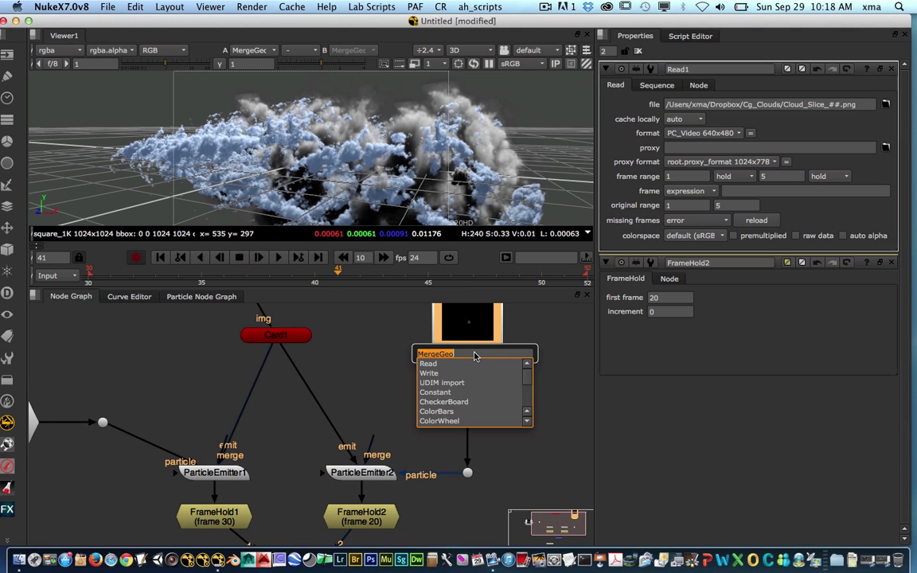
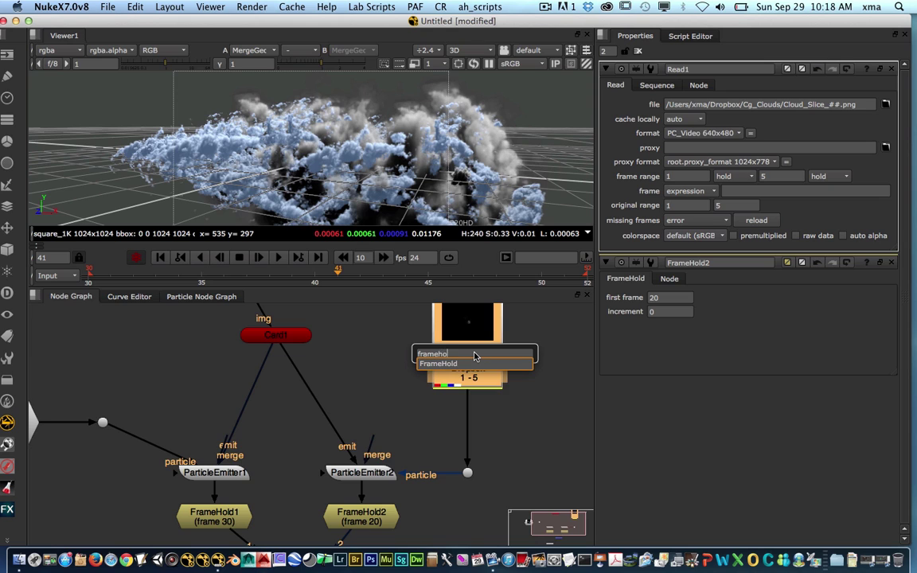
pyautogui.write('ld')
pyautogui.press('Return')
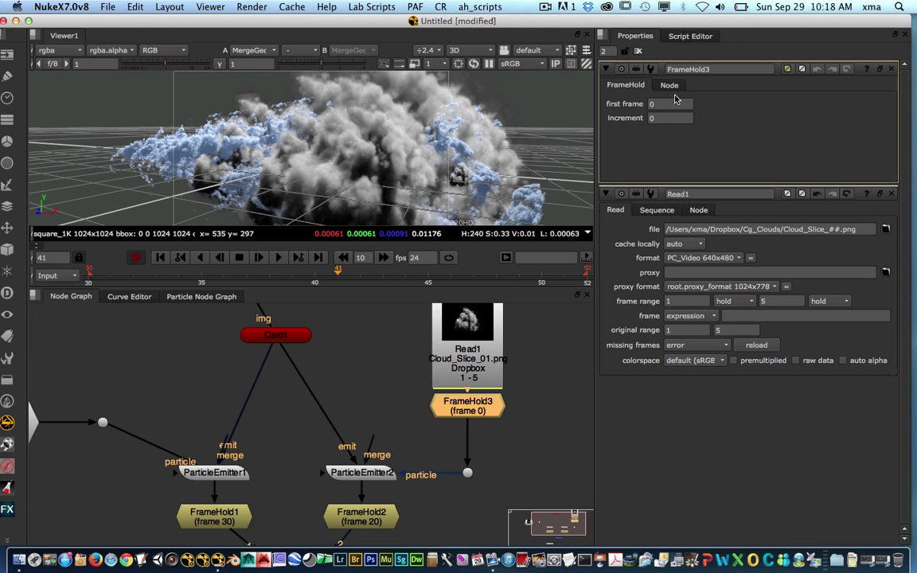
# Set FrameHold3's first frame to 5 and inspect the clouds in the 3D view
pyautogui.click(653, 105)
pyautogui.press('Down')
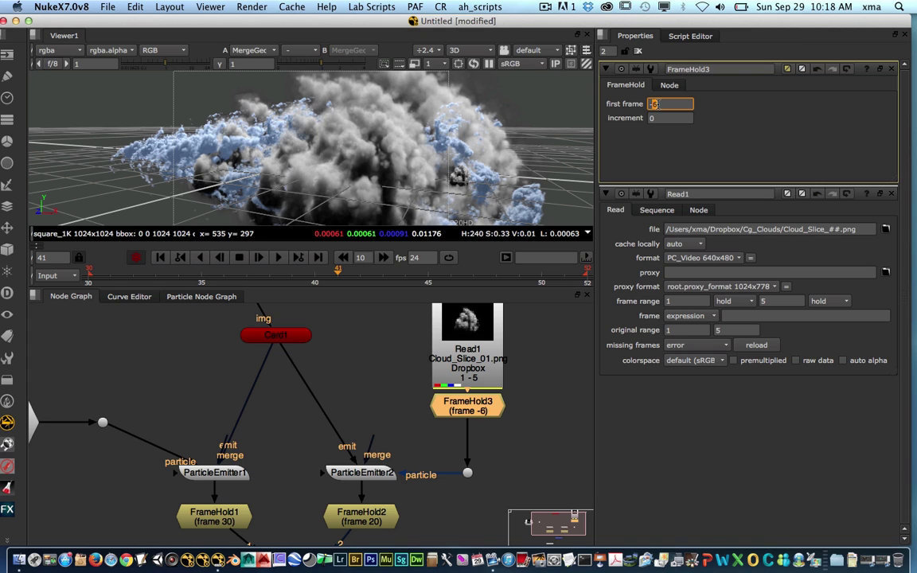
pyautogui.moveTo(478, 427); pyautogui.dragTo(480, 429, button='middle')
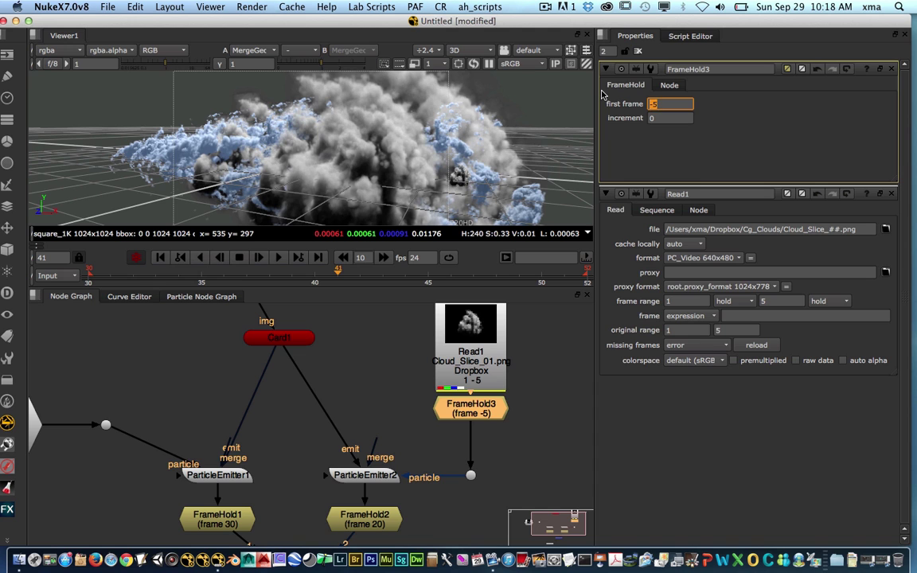
pyautogui.write('5')
pyautogui.press('Return')
pyautogui.scroll(5, 430, 178)
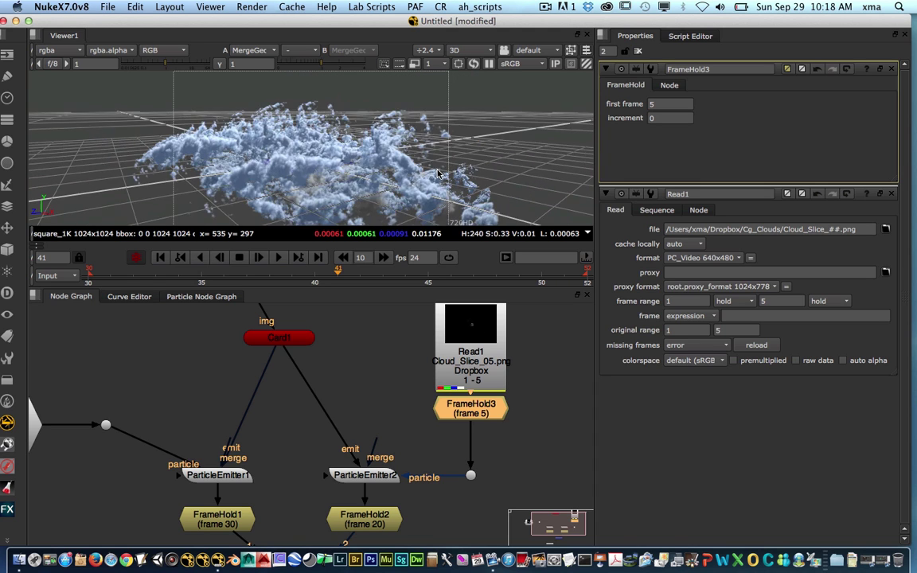
pyautogui.scroll(1, 404, 185)
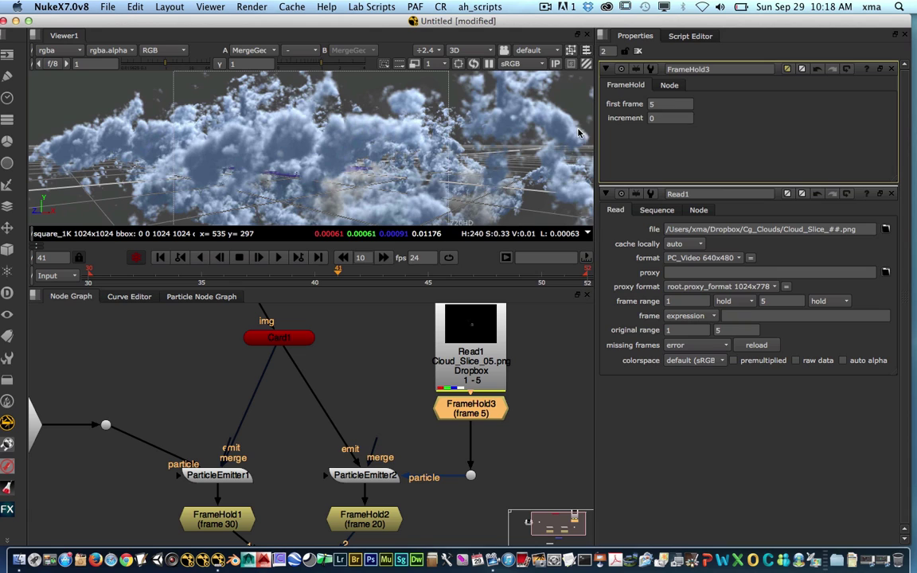
# Try first frames 3, 2 and 1 in turn on FrameHold3 to compare the cloud slices
pyautogui.click(652, 103)
pyautogui.write('3')
pyautogui.press('Return')
pyautogui.scroll(-4, 449, 150)
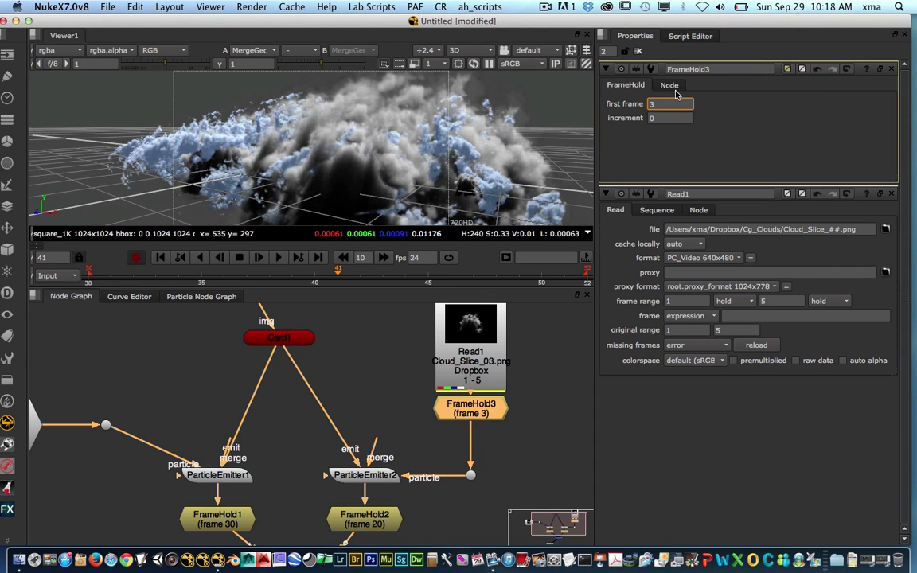
pyautogui.write('2')
pyautogui.press('Return')
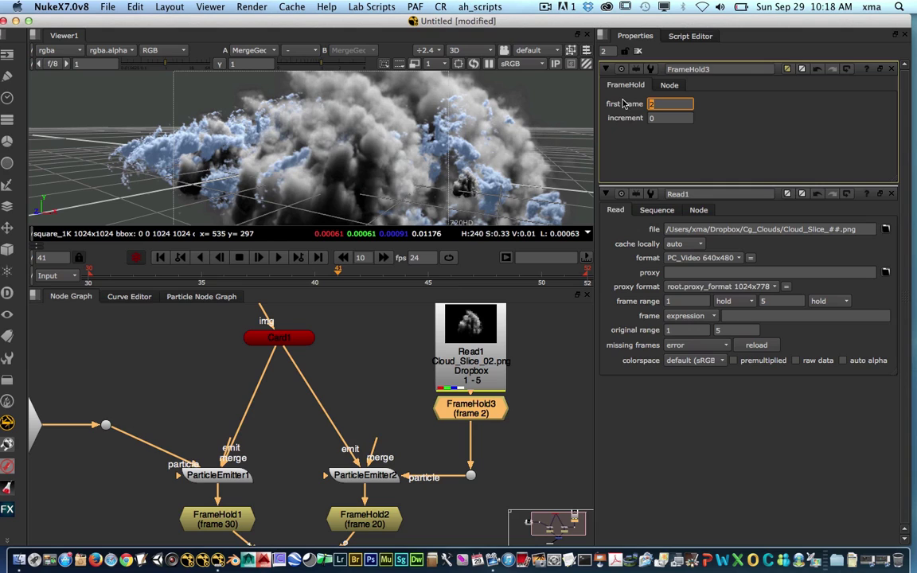
pyautogui.write('1')
pyautogui.press('Return')
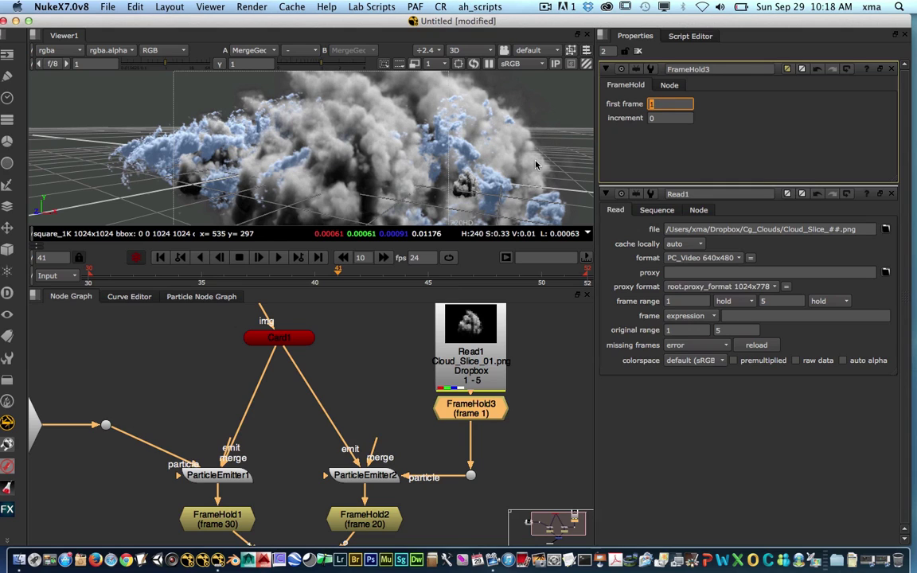
# Play the timeline while trying first frame 5 on FrameHold3, and settle on first frame 4
pyautogui.click(279, 258)
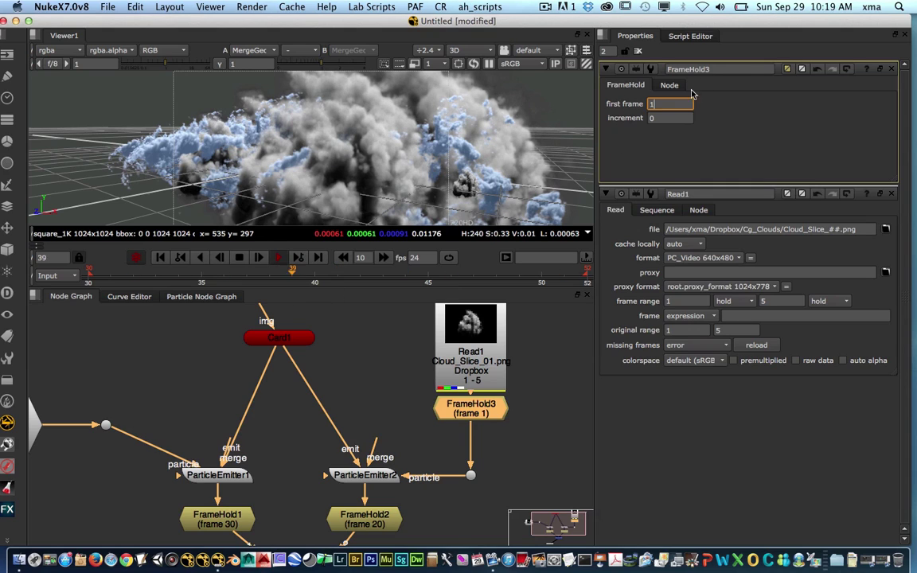
pyautogui.write('5')
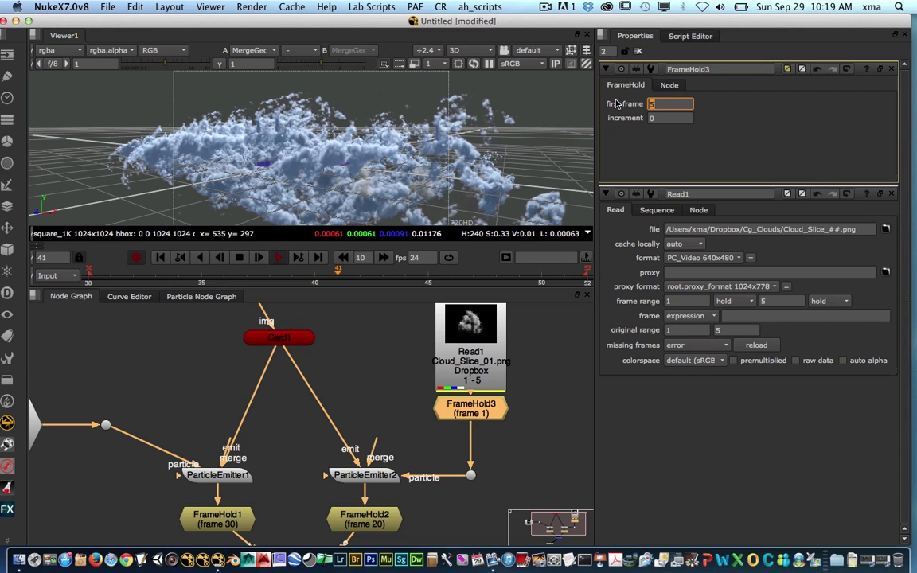
pyautogui.press('Return')
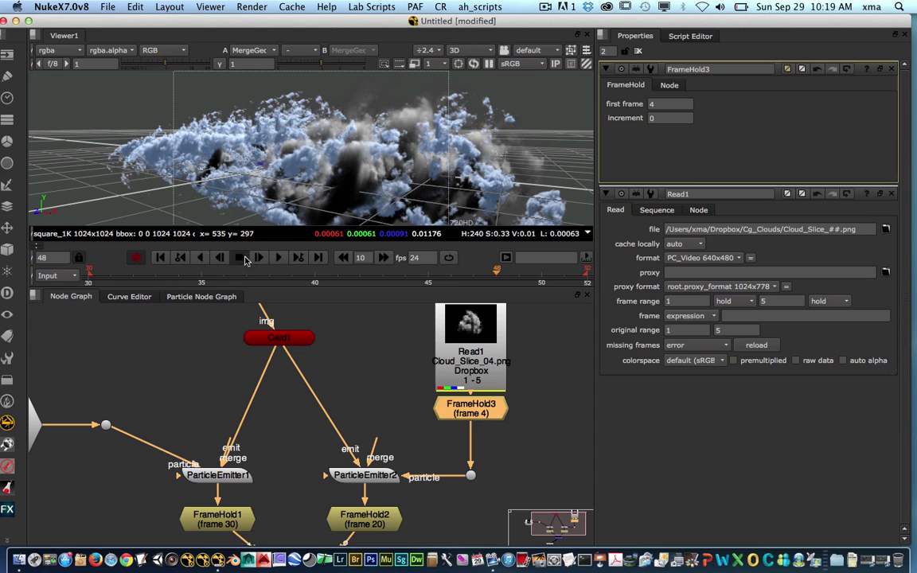
# Space Read1 and FrameHold3 apart vertically and insert a Grade node between them
pyautogui.moveTo(509, 432); pyautogui.dragTo(483, 419, button='middle')
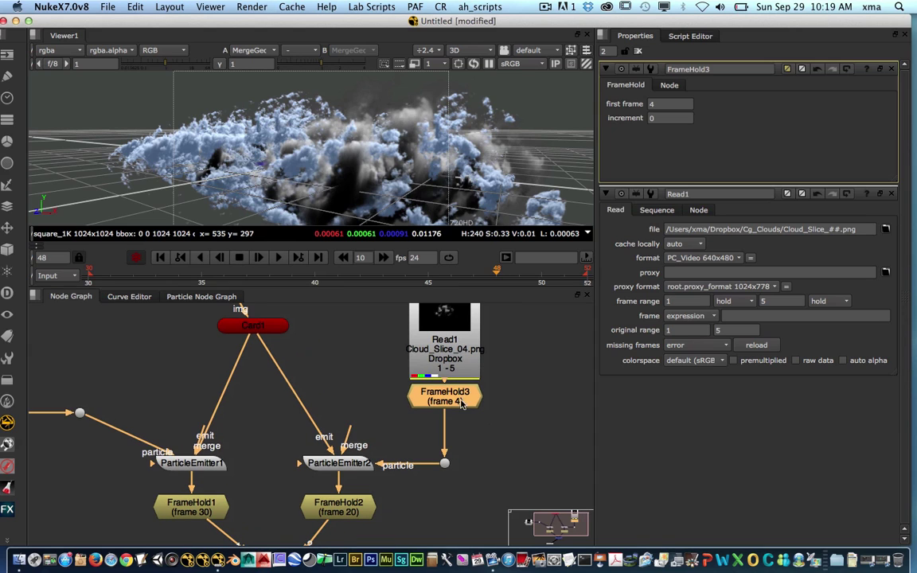
pyautogui.moveTo(460, 401); pyautogui.dragTo(461, 424)
pyautogui.moveTo(461, 404); pyautogui.dragTo(459, 438, button='middle')
pyautogui.moveTo(446, 389); pyautogui.dragTo(447, 368)
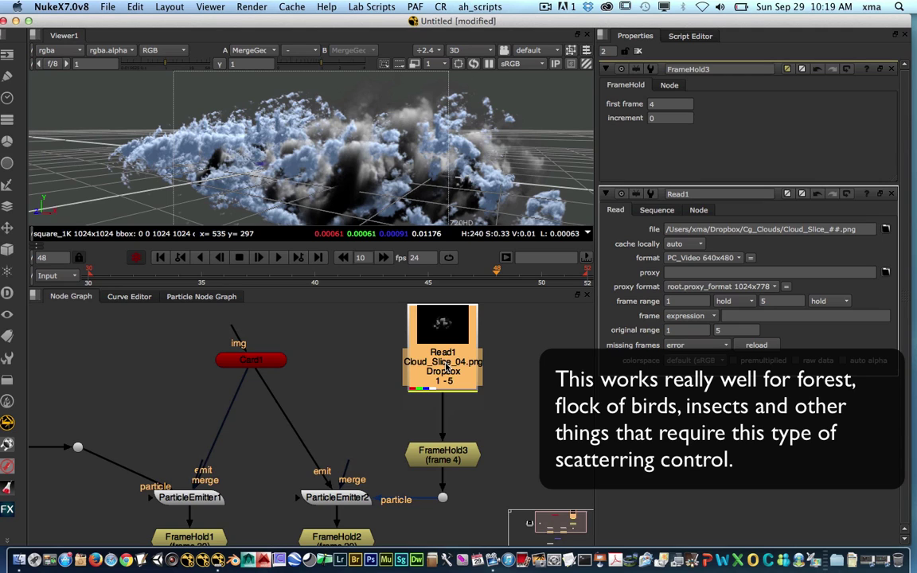
pyautogui.press('g')
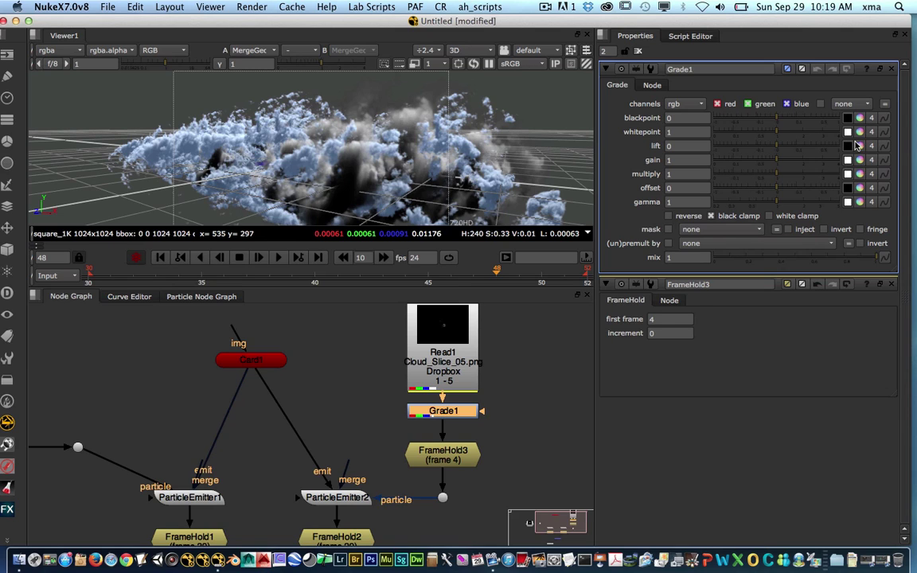
# Tint Grade1's lift dark purple (r 0.03, g 0.0176, b 0.08) and unpremultiply the grade by rgba.alpha
pyautogui.click(858, 145)
pyautogui.moveTo(740, 374); pyautogui.dragTo(740, 368)
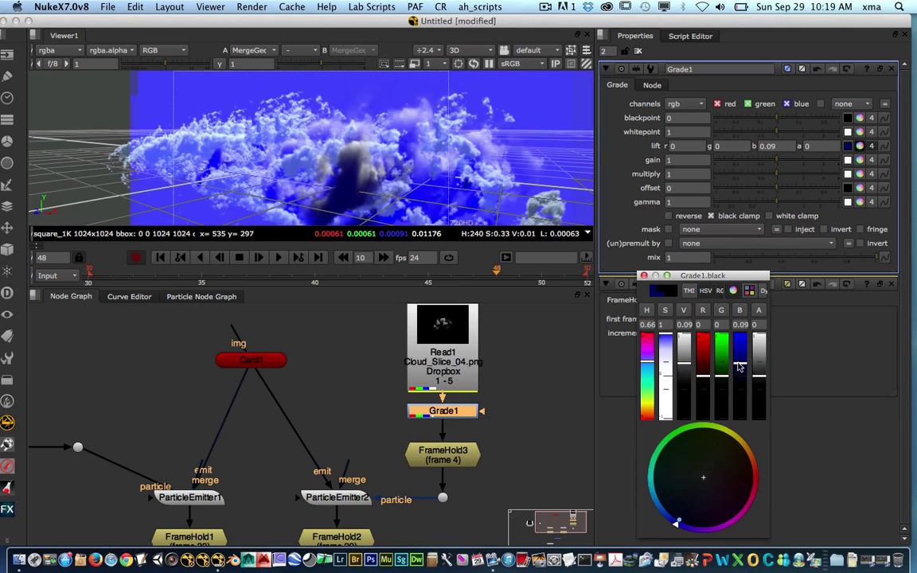
pyautogui.click(683, 243)
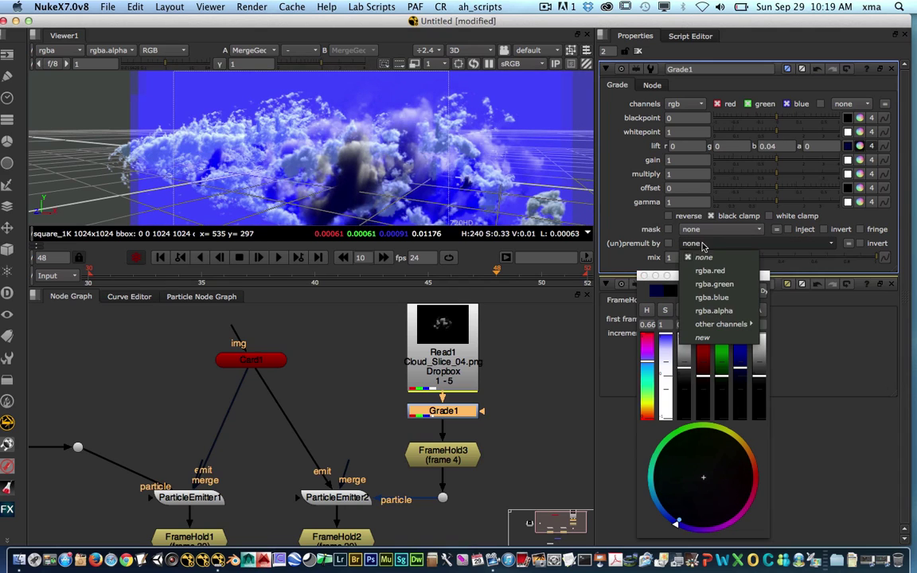
pyautogui.click(716, 310)
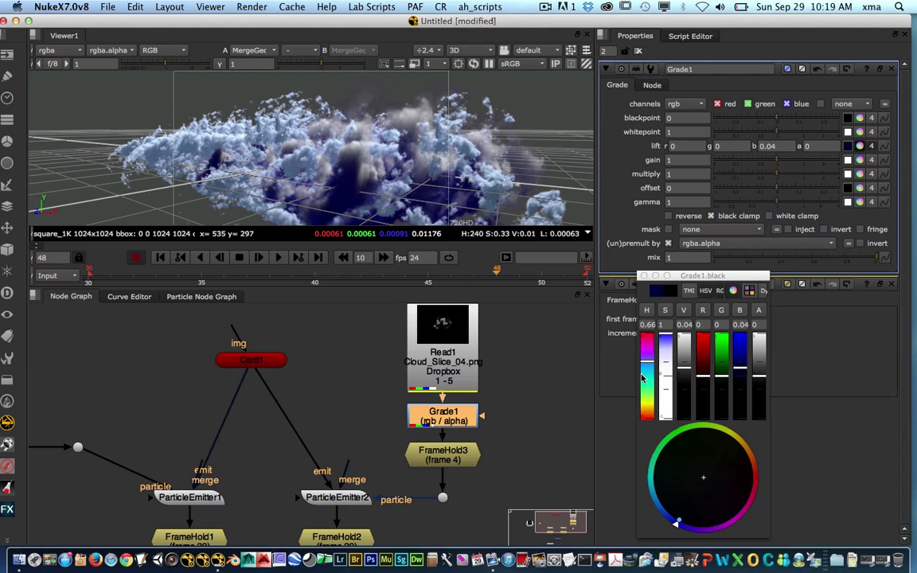
pyautogui.moveTo(642, 379); pyautogui.dragTo(707, 370)
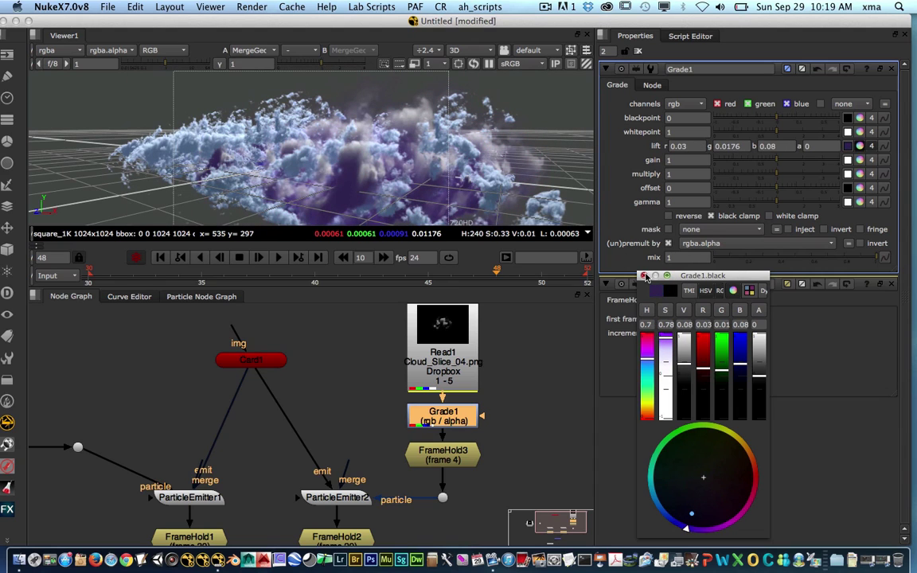
pyautogui.click(645, 276)
# Review the cloud node network and inspect the tinted clouds from other angles in the 3D view
pyautogui.moveTo(414, 467); pyautogui.dragTo(492, 417, button='middle')
pyautogui.scroll(2, 488, 427)
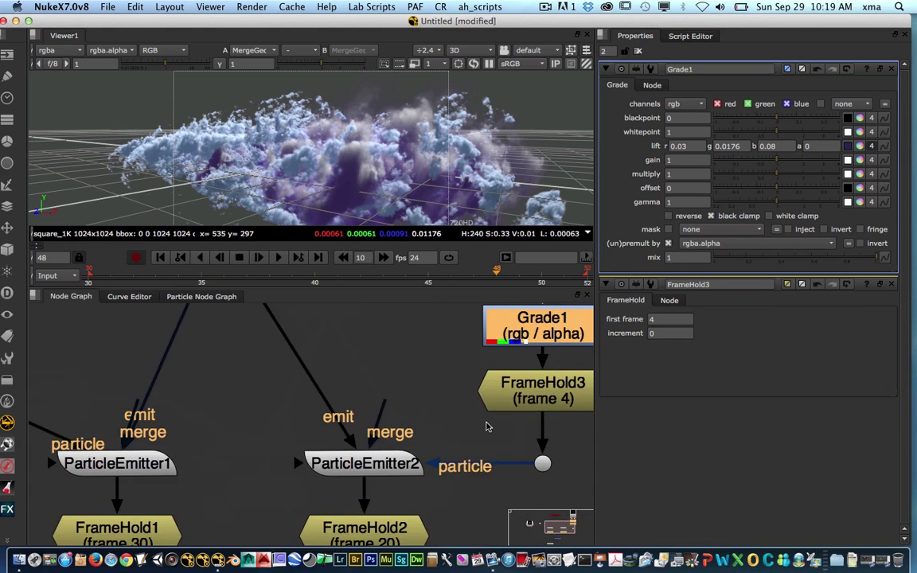
pyautogui.scroll(-5, 487, 425)
pyautogui.scroll(3, 480, 426)
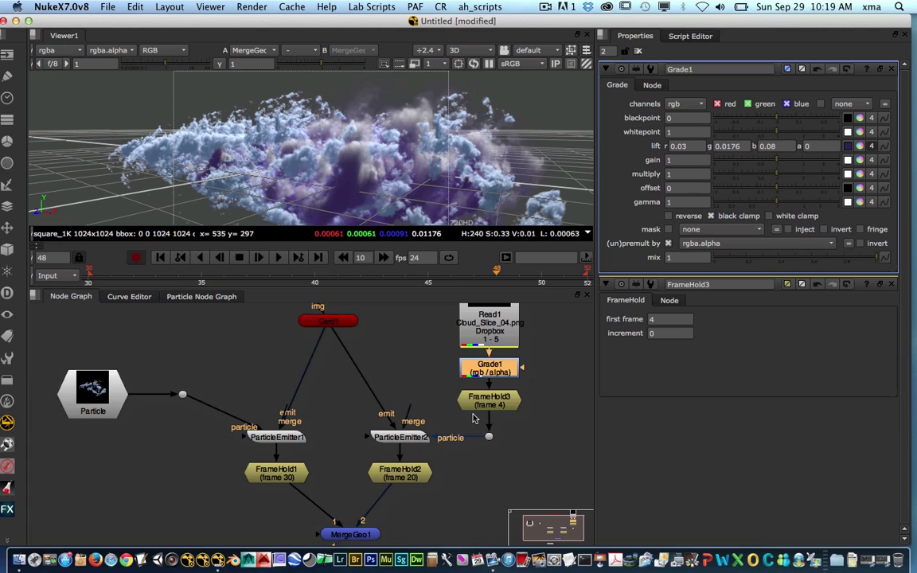
pyautogui.keyDown('super'); pyautogui.moveTo(301, 153); pyautogui.dragTo(348, 170); pyautogui.keyUp('super')
pyautogui.scroll(5, 342, 164)
pyautogui.scroll(-10, 344, 171)
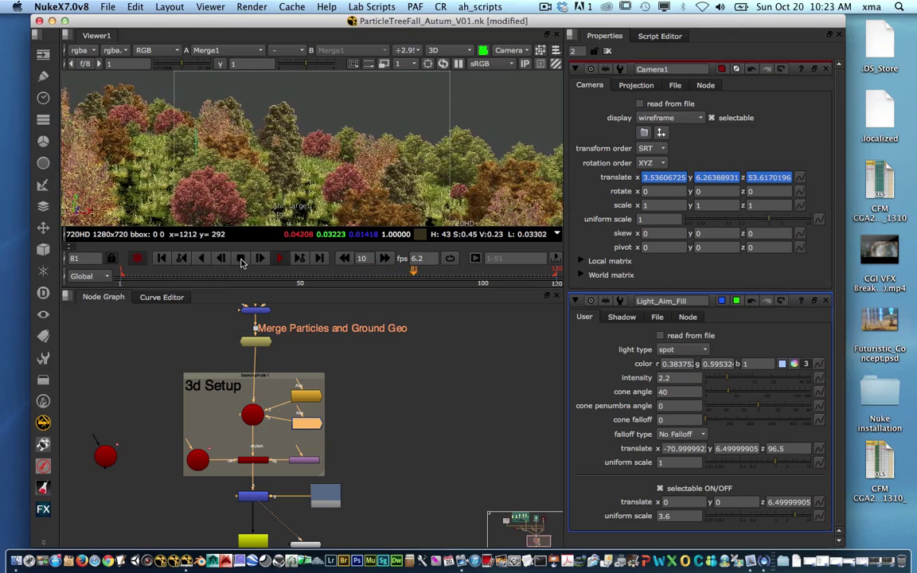
# Stop playback in ParticleTreeFall_Autum_V01.nk and examine the Emitting Geo group and its displaced ground in the 3D view
pyautogui.click(242, 259)
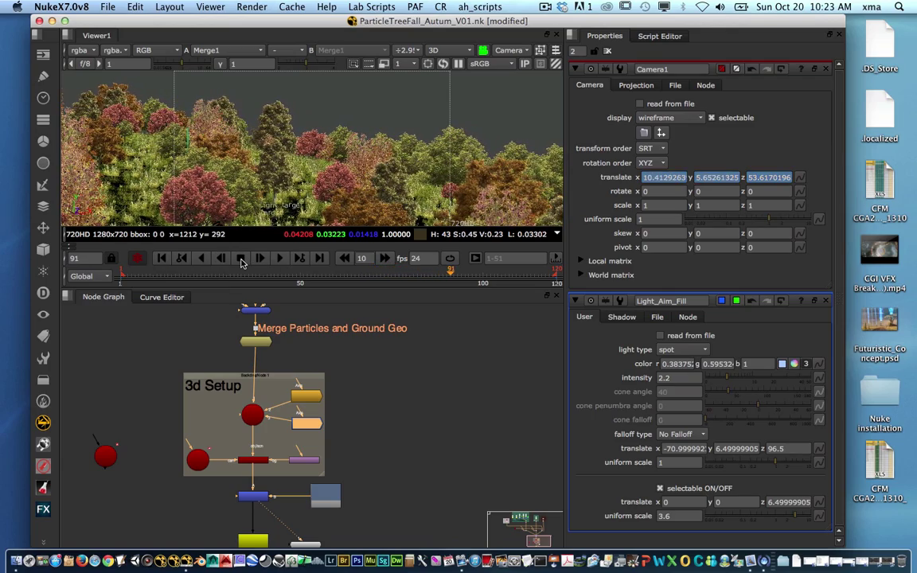
pyautogui.moveTo(346, 346); pyautogui.dragTo(503, 496, button='middle')
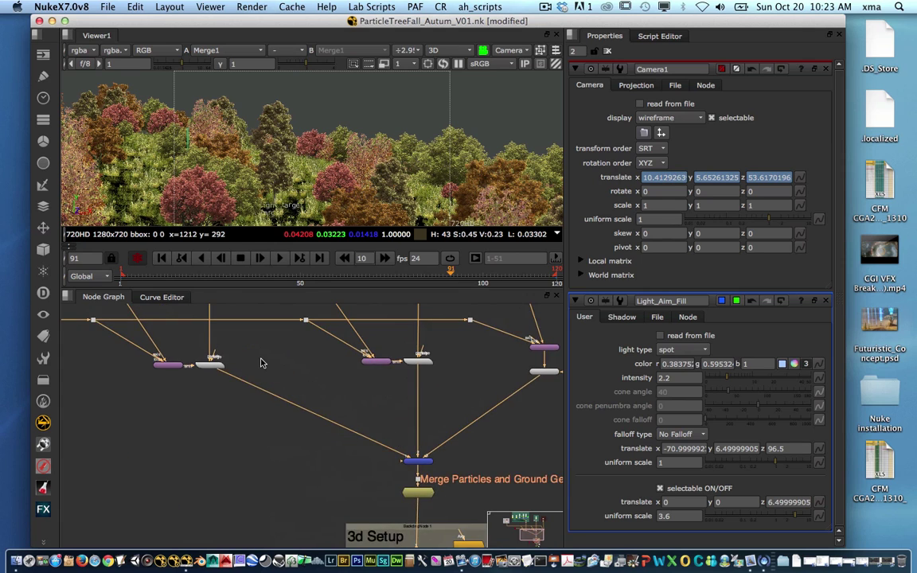
pyautogui.scroll(5, 261, 363)
pyautogui.scroll(-10, 294, 415)
pyautogui.scroll(8, 295, 415)
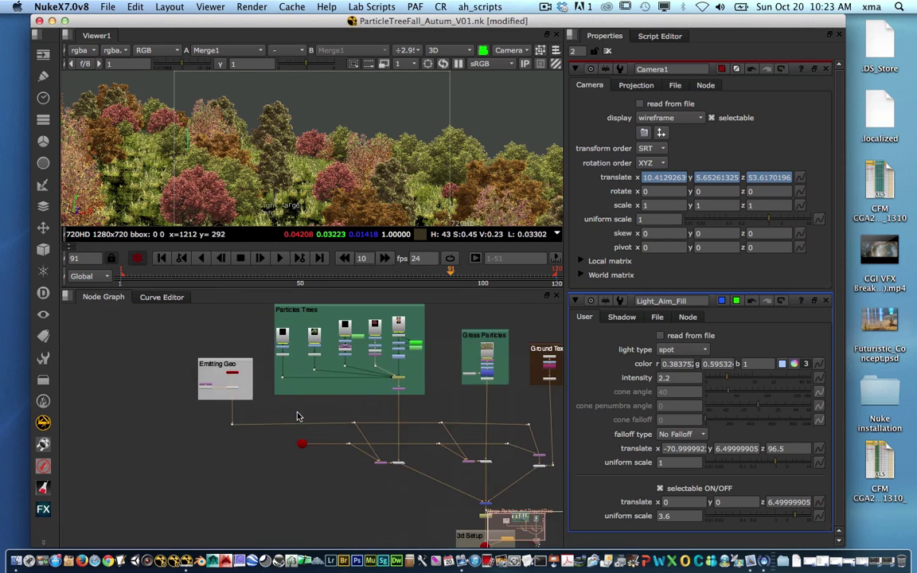
pyautogui.scroll(-3, 282, 408)
pyautogui.scroll(3, 262, 398)
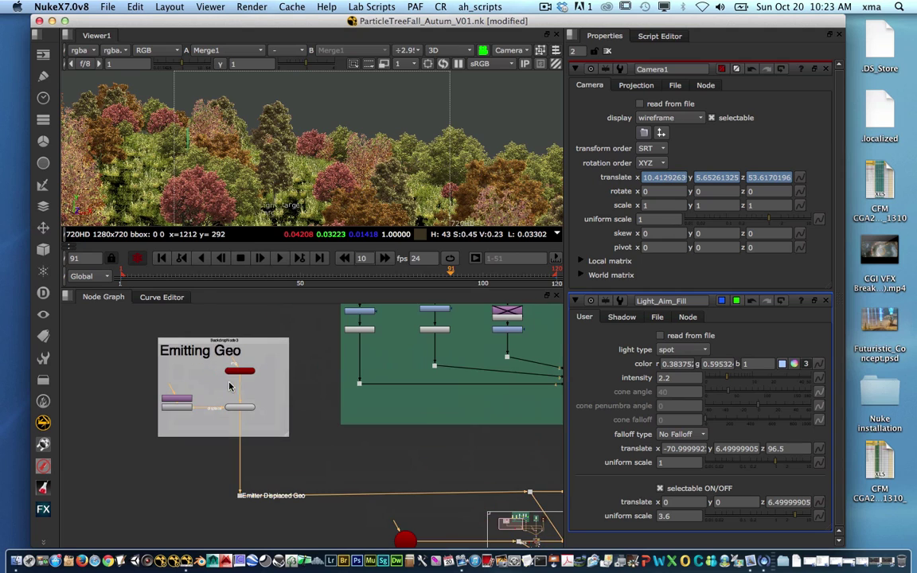
pyautogui.click(228, 344)
pyautogui.moveTo(431, 406); pyautogui.dragTo(363, 434, button='middle')
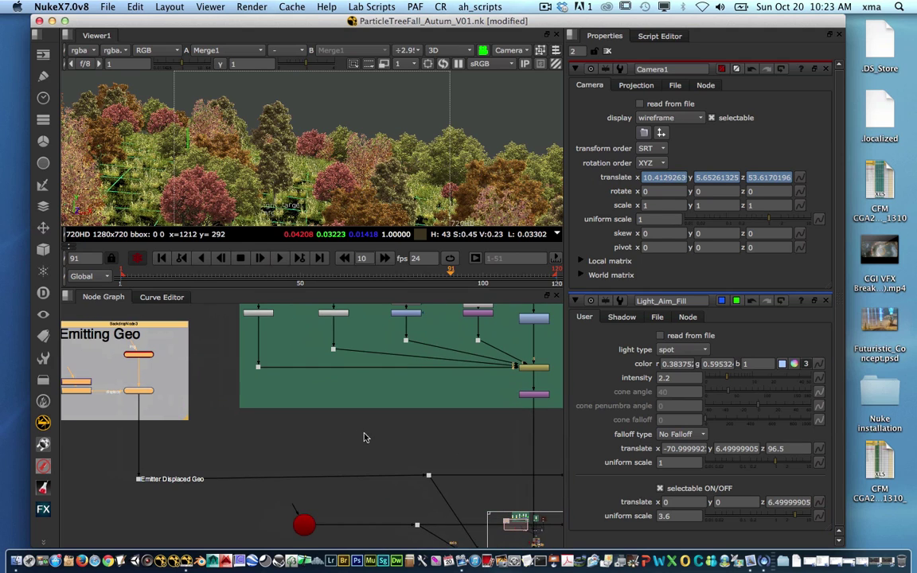
pyautogui.moveTo(162, 432); pyautogui.dragTo(265, 437, button='middle')
pyautogui.scroll(4, 226, 426)
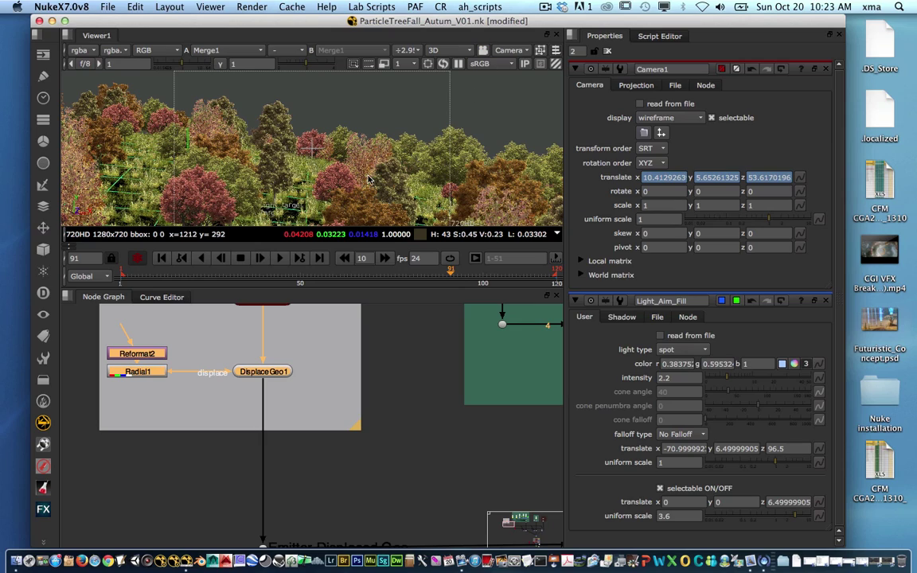
pyautogui.keyDown('super'); pyautogui.moveTo(298, 173); pyautogui.dragTo(360, 223); pyautogui.keyUp('super')
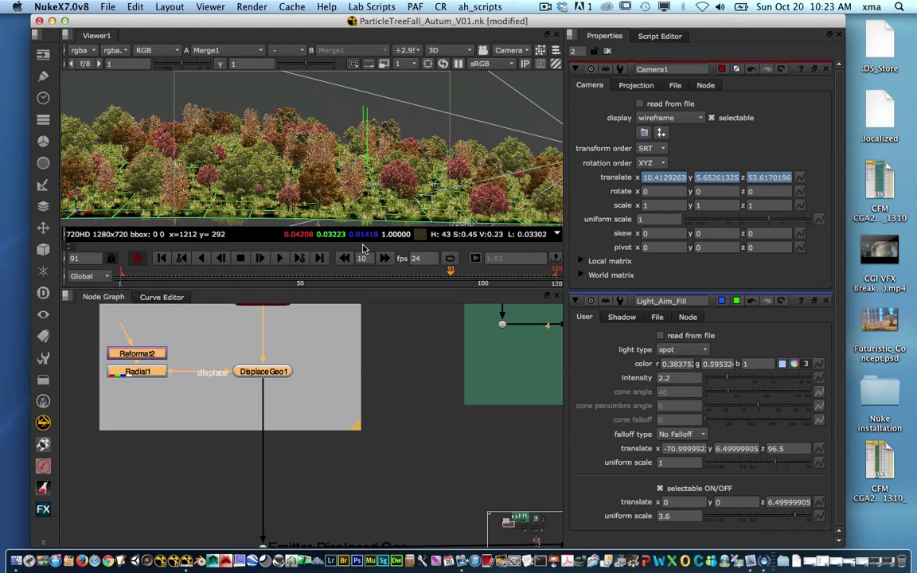
# Examine the tree images in the Particles Trees group and how they feed into AppendClip1
pyautogui.moveTo(480, 430); pyautogui.dragTo(445, 465, button='middle')
pyautogui.moveTo(511, 344); pyautogui.dragTo(364, 466, button='middle')
pyautogui.scroll(-5, 423, 384)
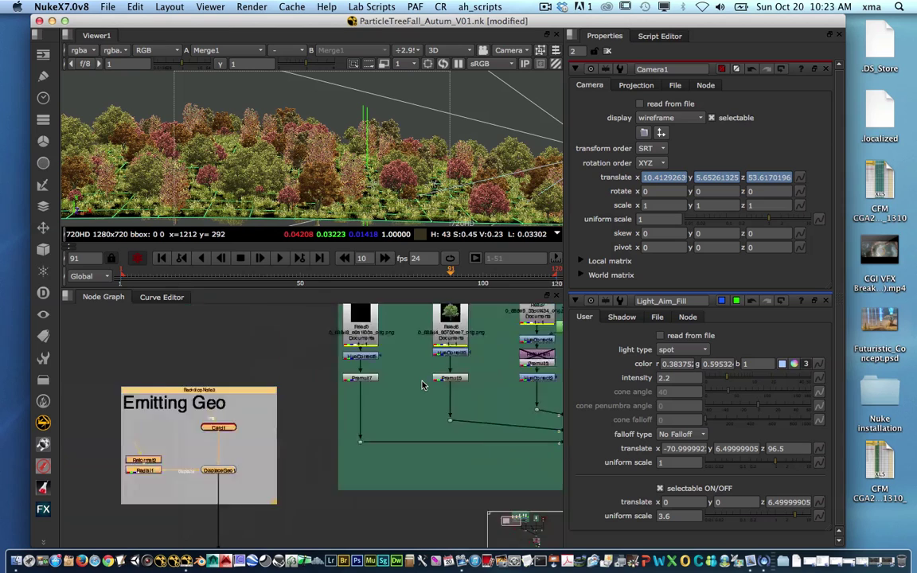
pyautogui.moveTo(423, 385); pyautogui.dragTo(276, 461, button='middle')
pyautogui.scroll(-2, 355, 370)
pyautogui.scroll(6, 354, 372)
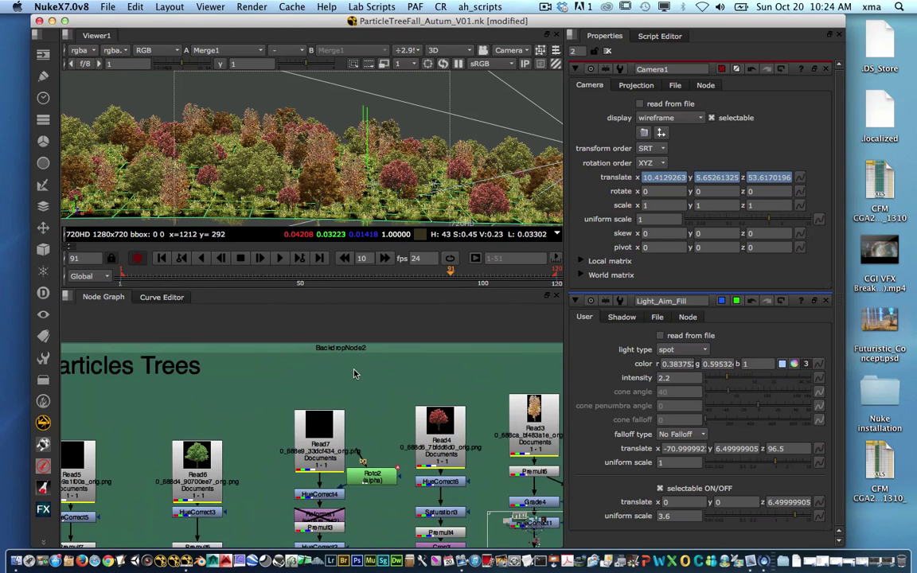
pyautogui.moveTo(402, 495); pyautogui.dragTo(250, 345, button='middle')
pyautogui.scroll(-3, 435, 458)
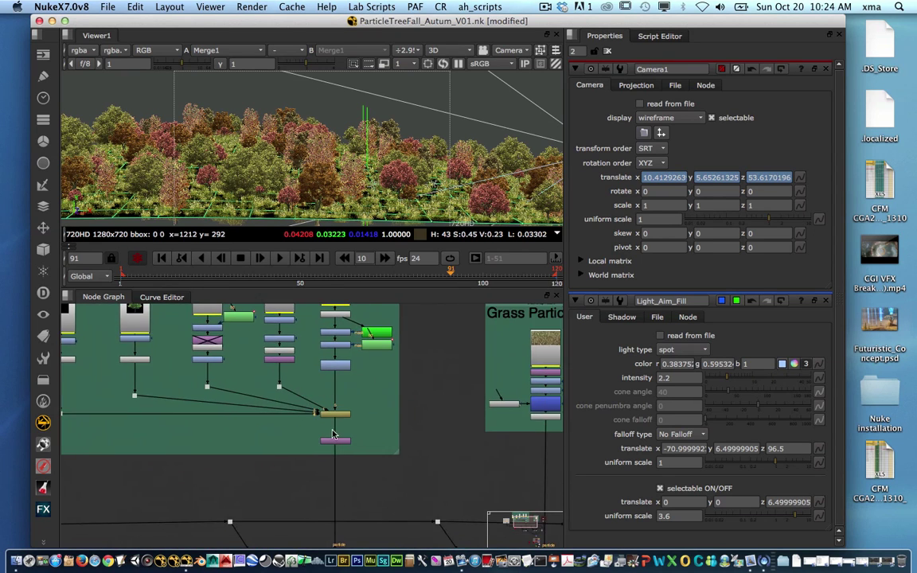
pyautogui.scroll(6, 331, 429)
pyautogui.moveTo(370, 401); pyautogui.dragTo(371, 410, button='middle')
pyautogui.click(365, 394)
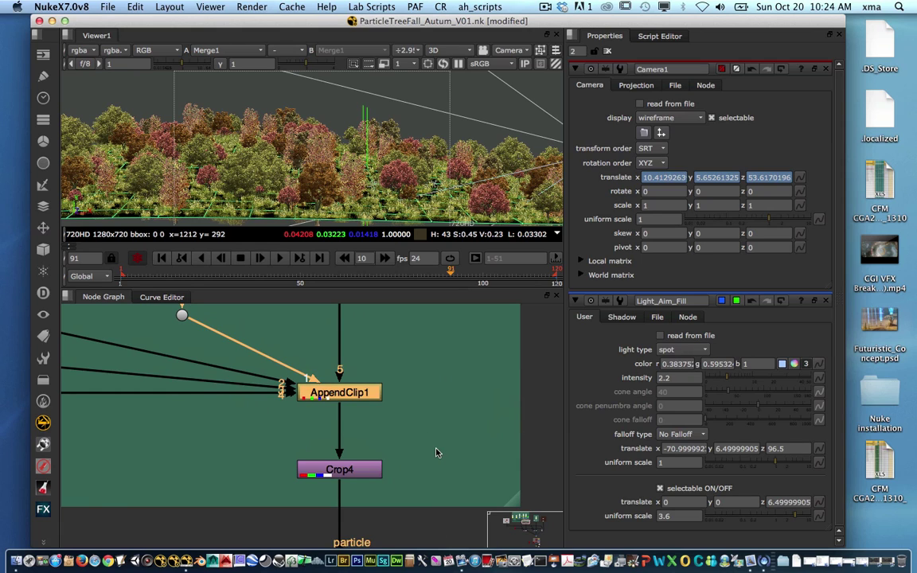
# Trace the tree branch from Crop4 down to TransformGeo1 and ParticleEmitter1
pyautogui.moveTo(401, 443); pyautogui.dragTo(332, 370, button='middle')
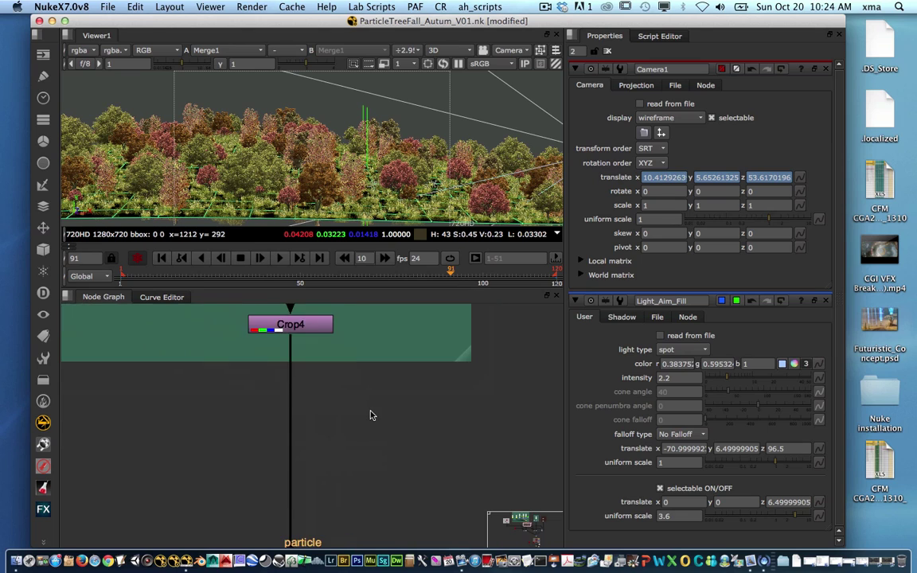
pyautogui.scroll(-5, 332, 370)
pyautogui.scroll(5, 354, 410)
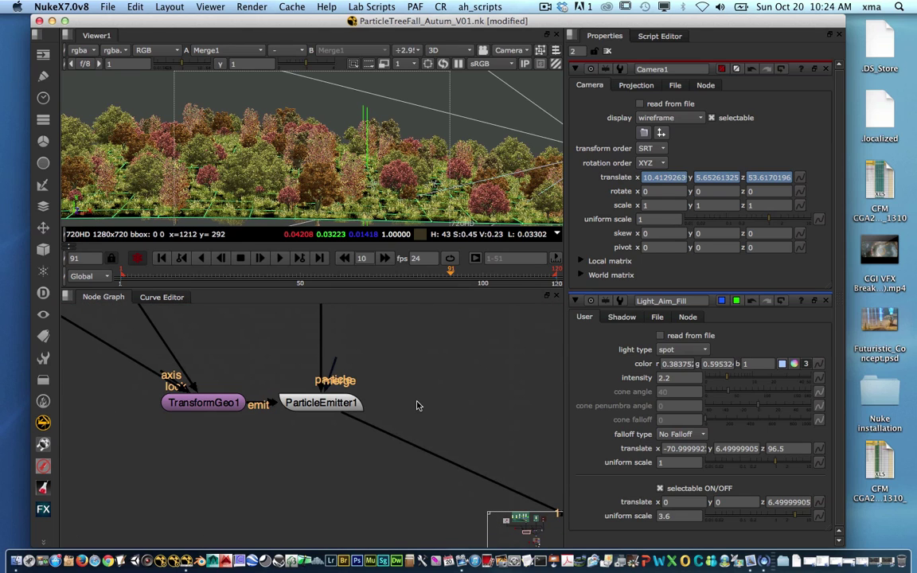
pyautogui.moveTo(448, 383); pyautogui.dragTo(401, 395, button='middle')
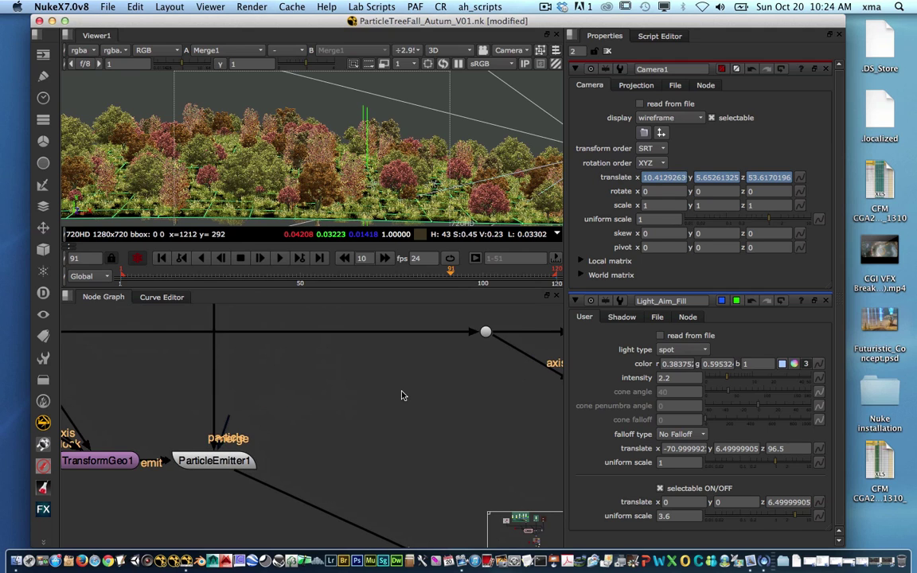
pyautogui.scroll(-5, 401, 398)
# Examine the Grass Particles group's Read2 branch and inspect the grass among the trees in the 3D view
pyautogui.moveTo(448, 351); pyautogui.dragTo(365, 449, button='middle')
pyautogui.moveTo(455, 309)
pyautogui.mouseDown(button='middle')
pyautogui.moveTo(410, 363)
pyautogui.moveTo(399, 395)
pyautogui.moveTo(363, 400)
pyautogui.mouseUp(button='middle')
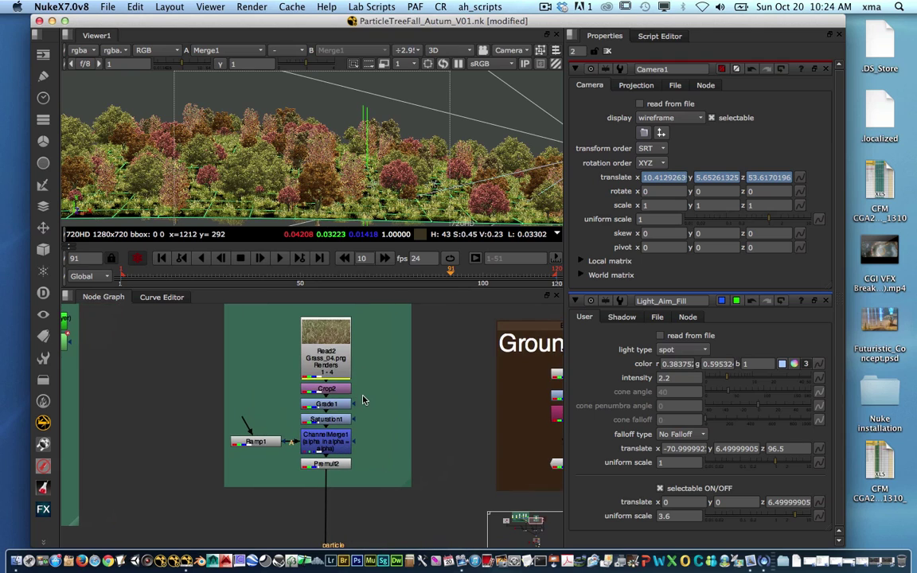
pyautogui.click(327, 358)
pyautogui.moveTo(337, 368); pyautogui.dragTo(314, 345, button='middle')
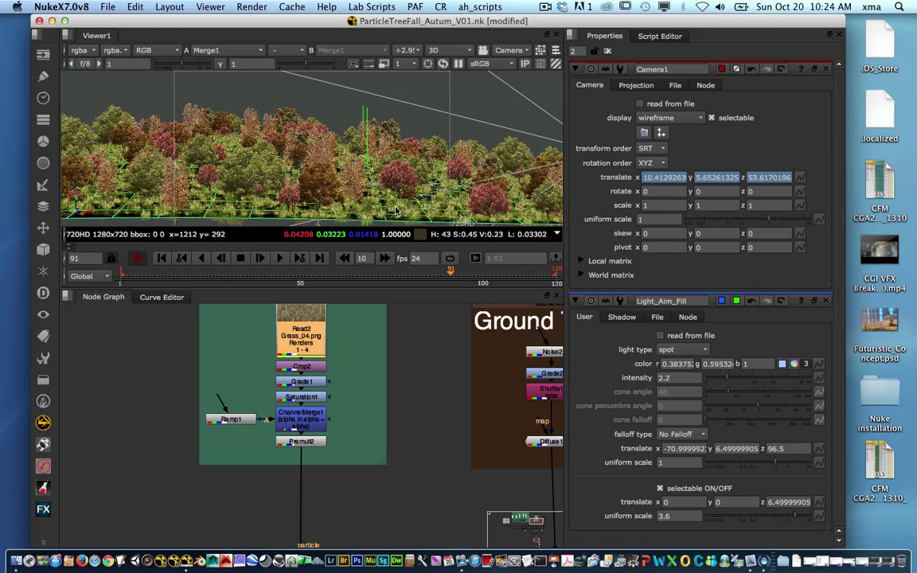
pyautogui.scroll(-5, 405, 215)
pyautogui.scroll(10, 405, 214)
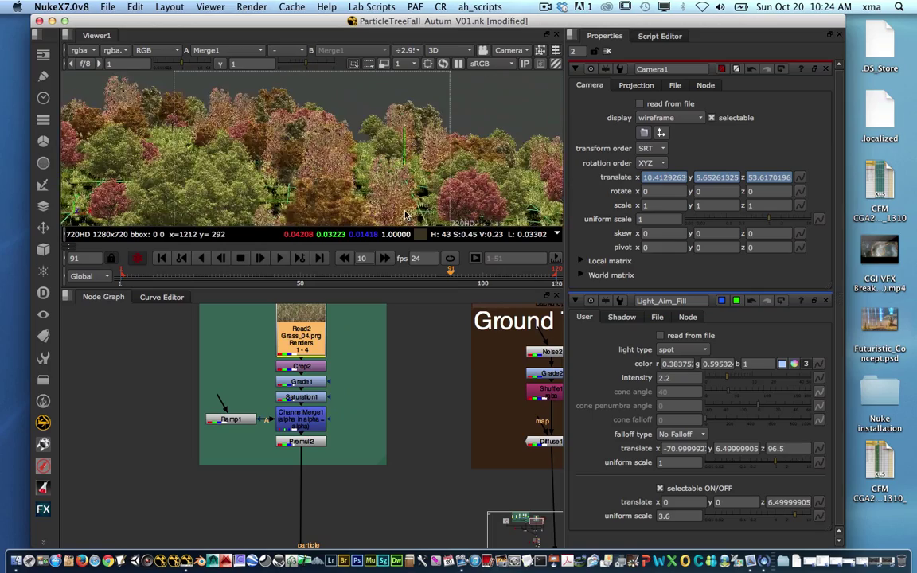
pyautogui.keyDown('super'); pyautogui.moveTo(406, 215); pyautogui.dragTo(273, 189); pyautogui.keyUp('super')
pyautogui.scroll(-5, 359, 422)
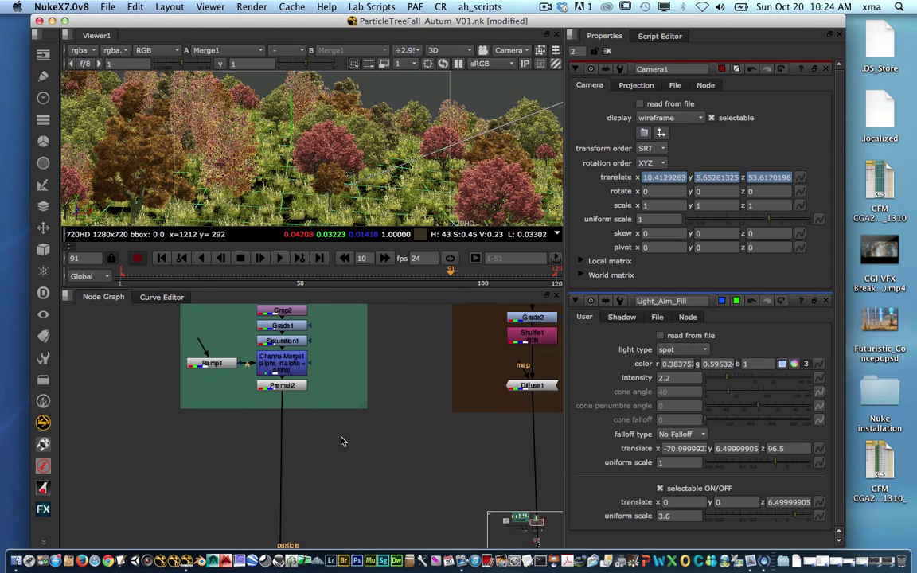
# Open Diffuse1 in the Ground Texture group, set its white to 0.09, and check the ground in the 3D view
pyautogui.moveTo(384, 485); pyautogui.dragTo(374, 397, button='middle')
pyautogui.scroll(-6, 362, 422)
pyautogui.moveTo(416, 355); pyautogui.dragTo(361, 433, button='middle')
pyautogui.scroll(5, 359, 430)
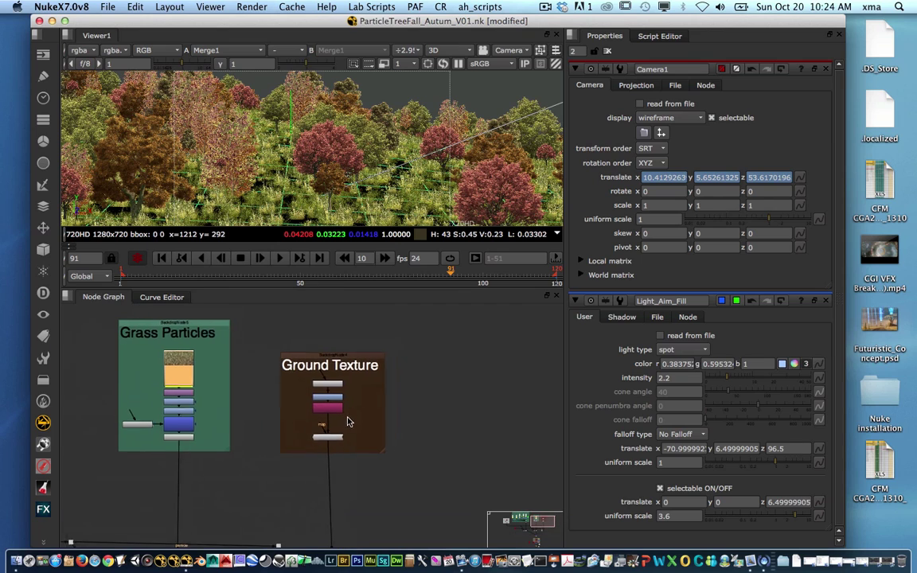
pyautogui.doubleClick(320, 431)
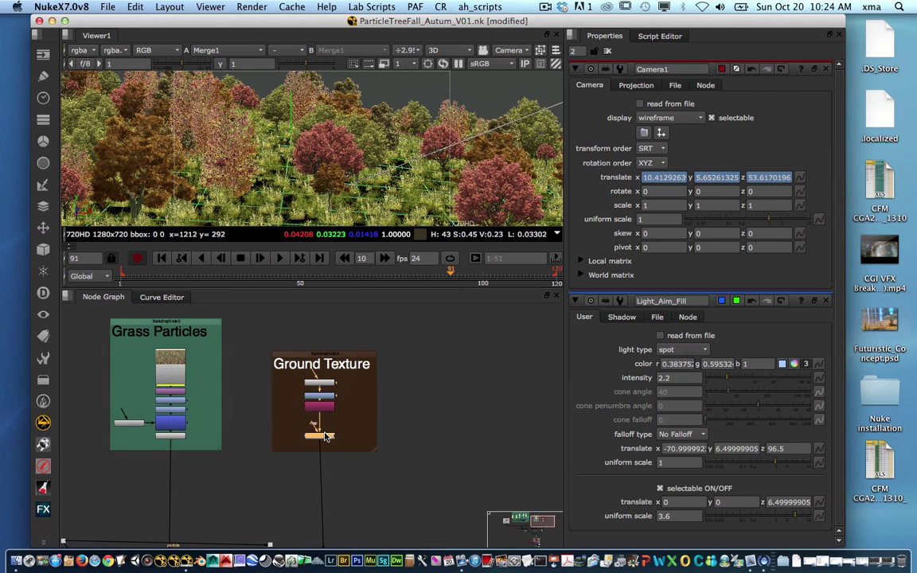
pyautogui.moveTo(671, 122); pyautogui.dragTo(678, 119)
pyautogui.keyDown('alt'); pyautogui.moveTo(358, 149); pyautogui.dragTo(375, 236); pyautogui.keyUp('alt')
# Trace the tree, grass and ground branches down to MergeGeo1 and FrameHold1
pyautogui.moveTo(361, 519); pyautogui.dragTo(383, 446, button='middle')
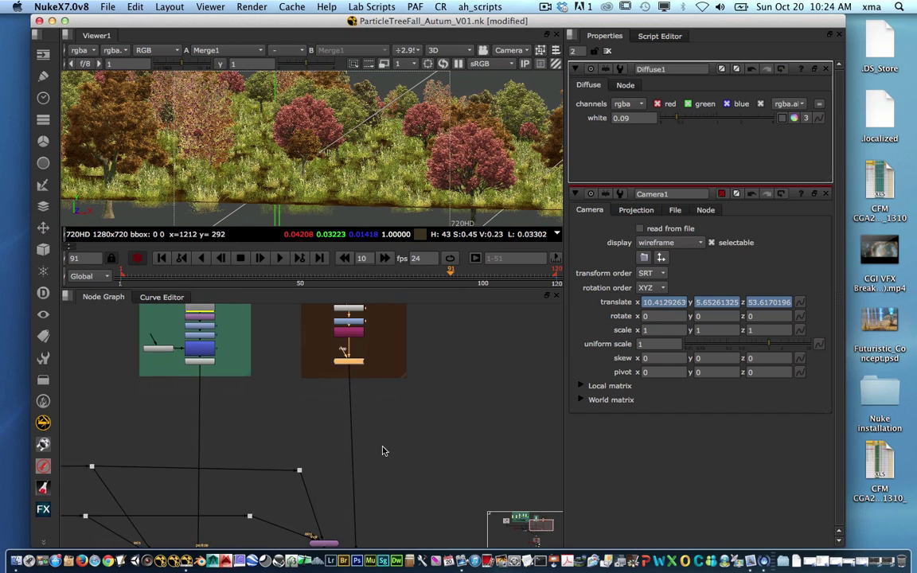
pyautogui.moveTo(360, 543); pyautogui.dragTo(399, 451, button='middle')
pyautogui.moveTo(355, 474); pyautogui.dragTo(490, 436, button='middle')
pyautogui.moveTo(180, 460); pyautogui.dragTo(233, 415, button='middle')
pyautogui.hscroll(5, 232, 420)
pyautogui.scroll(-2, 232, 406)
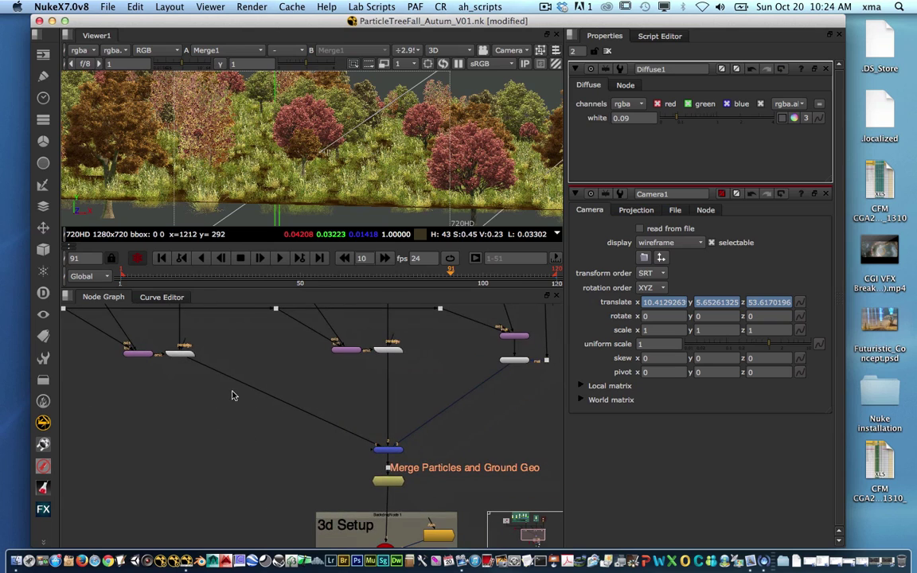
pyautogui.scroll(5, 359, 441)
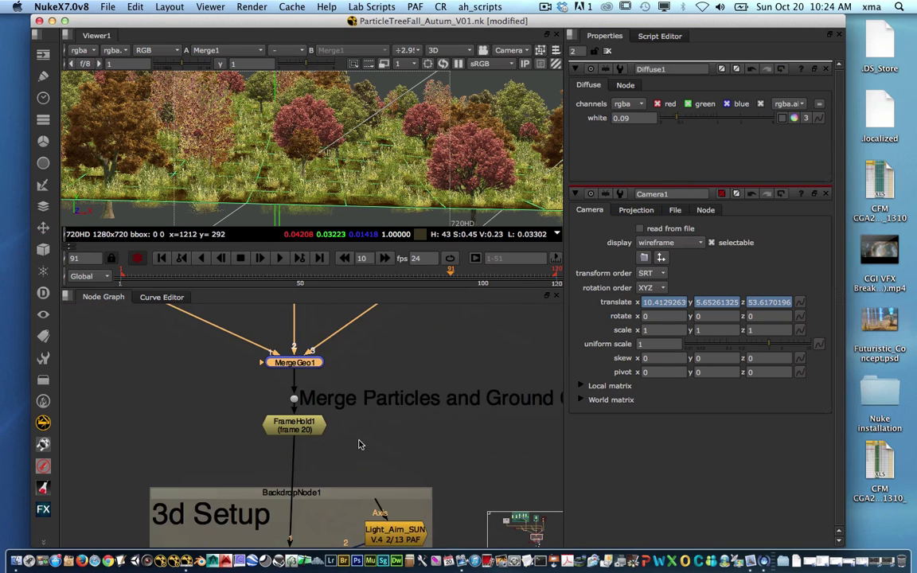
# Try first frame 10 on FrameHold1 and inspect the forest layout in the 3D view
pyautogui.click(242, 403)
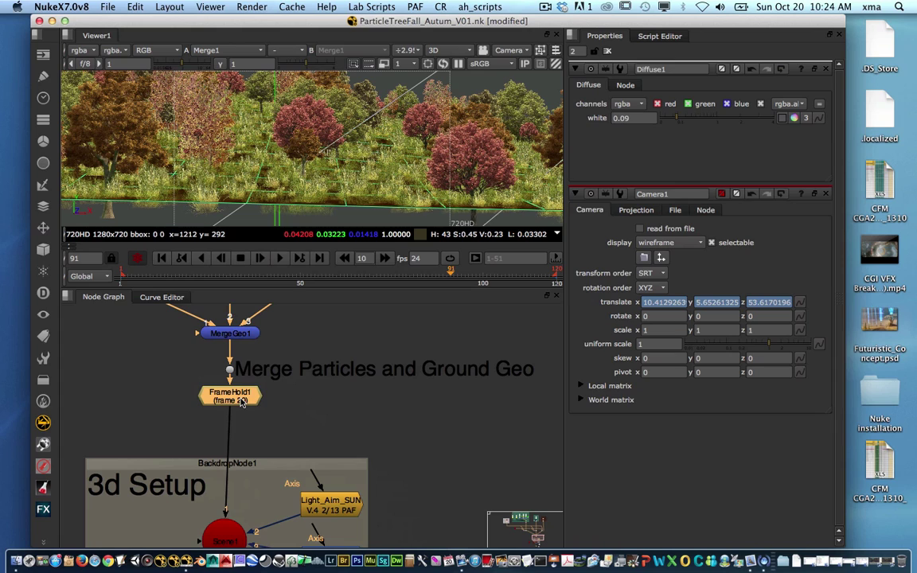
pyautogui.doubleClick(242, 403)
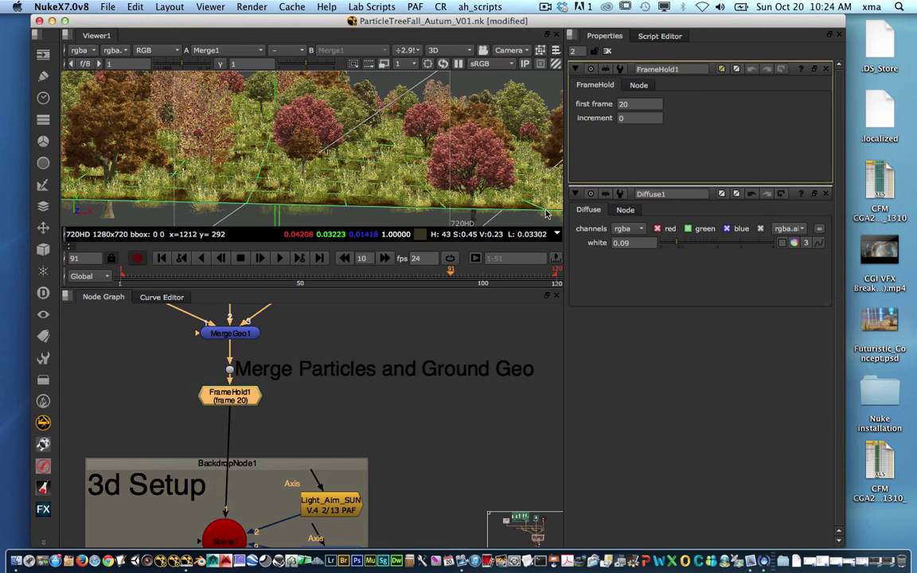
pyautogui.click(590, 105)
pyautogui.press('Return')
pyautogui.keyDown('super'); pyautogui.moveTo(407, 132); pyautogui.dragTo(443, 161); pyautogui.keyUp('super')
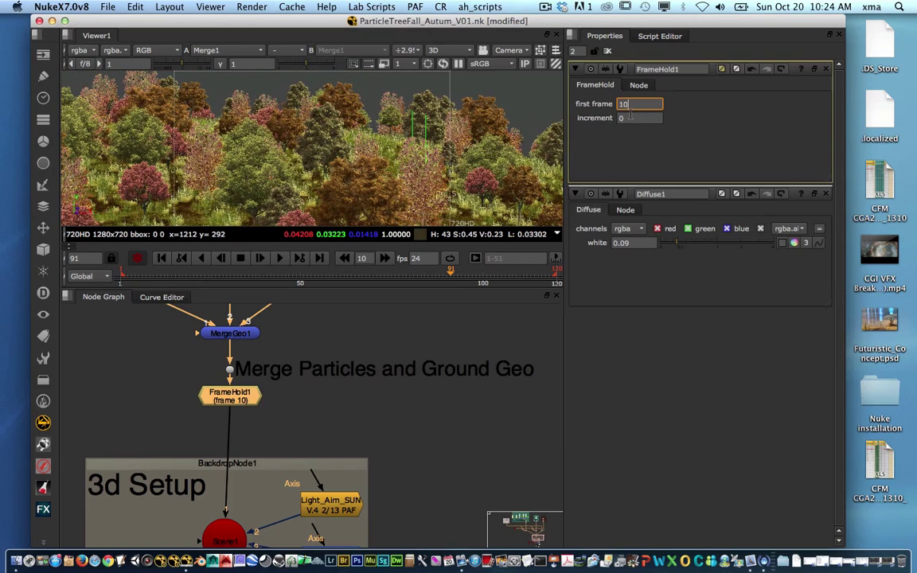
# Set FrameHold1's first frame to 30 and inspect the forest in the 3D view
pyautogui.moveTo(642, 105); pyautogui.dragTo(575, 104)
pyautogui.press('Return')
pyautogui.keyDown('super'); pyautogui.moveTo(447, 156); pyautogui.dragTo(395, 157); pyautogui.keyUp('super')
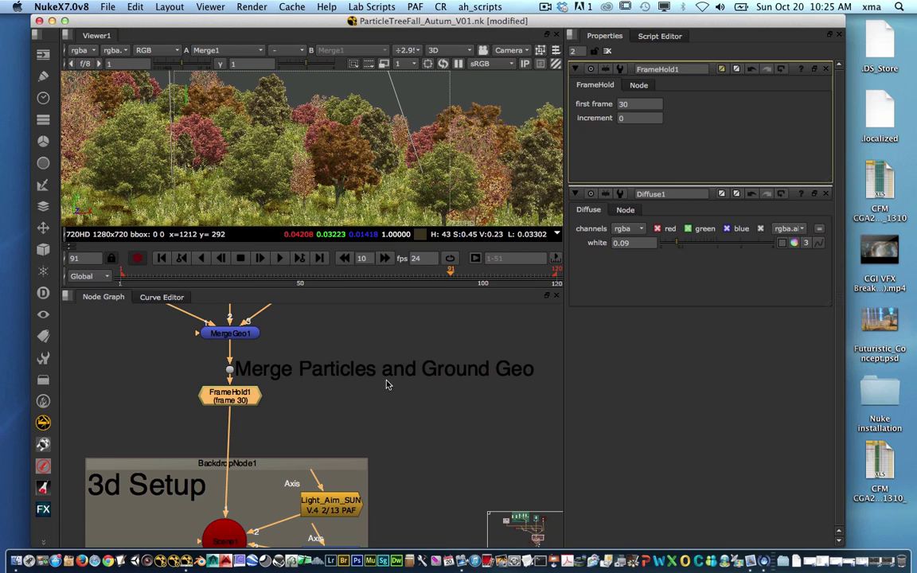
# Examine the 3d Setup group's Light_Aim_SUN and Light_Aim_Fill lights, scene, camera and ScanlineRender nodes
pyautogui.scroll(-5, 387, 385)
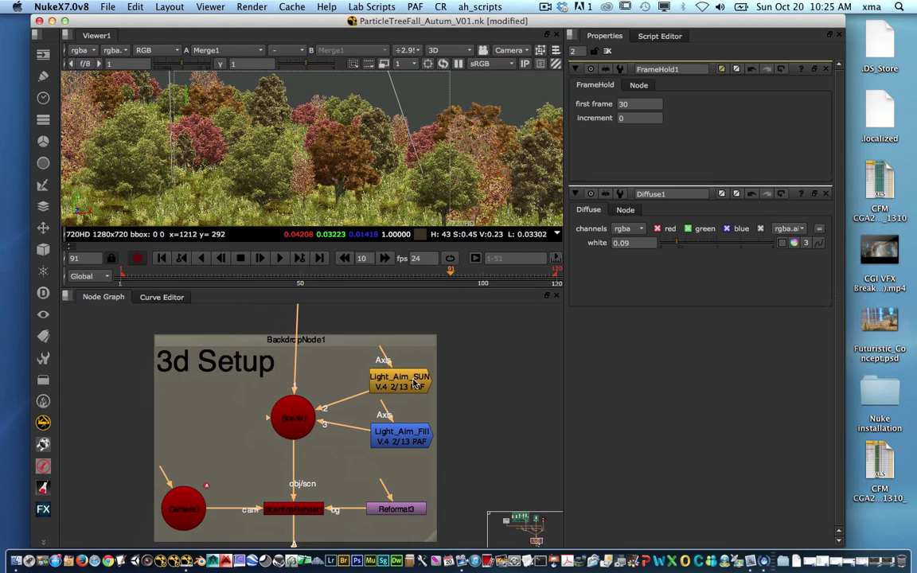
pyautogui.click(414, 383)
pyautogui.click(403, 442)
pyautogui.click(405, 380)
pyautogui.click(409, 440)
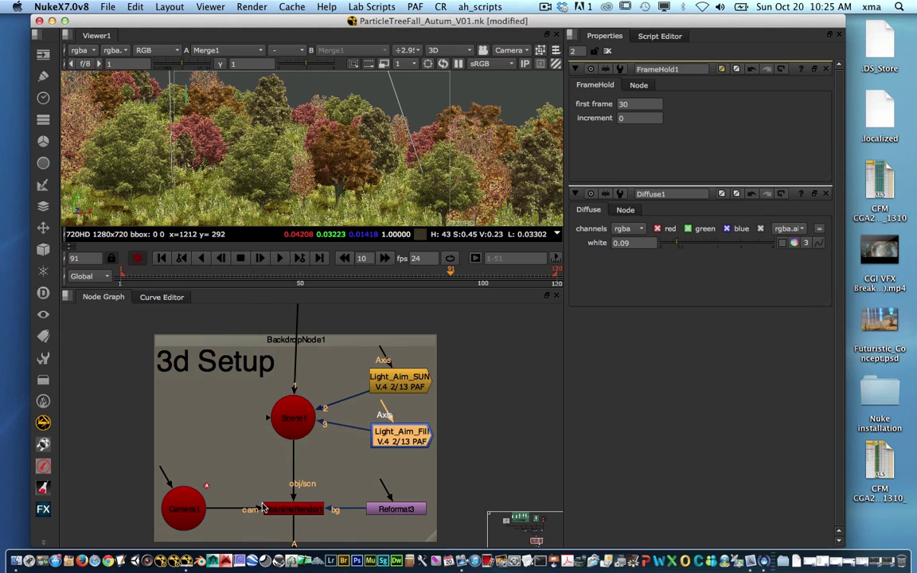
pyautogui.scroll(-3, 260, 477)
pyautogui.scroll(4, 319, 481)
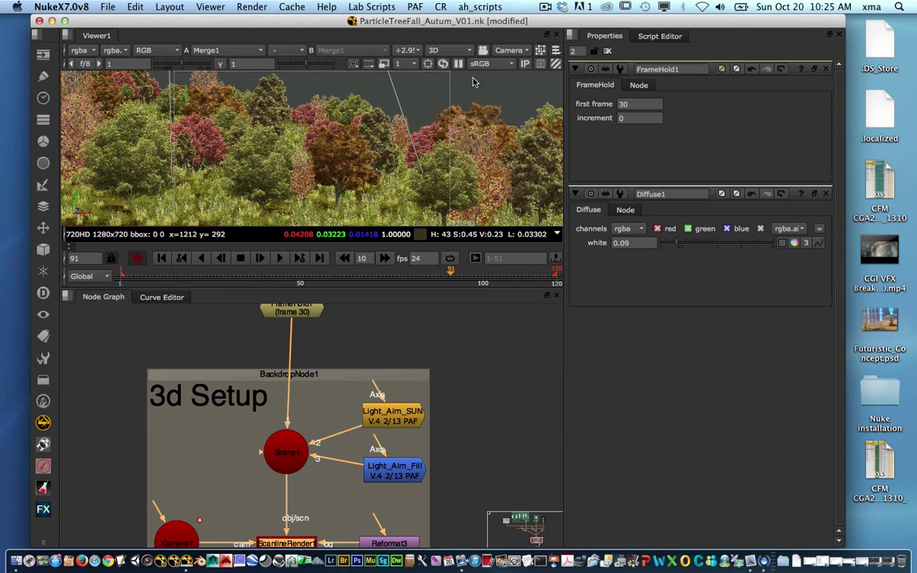
# View the forest through Camera1 and play the animation from the first frame
pyautogui.click(501, 50)
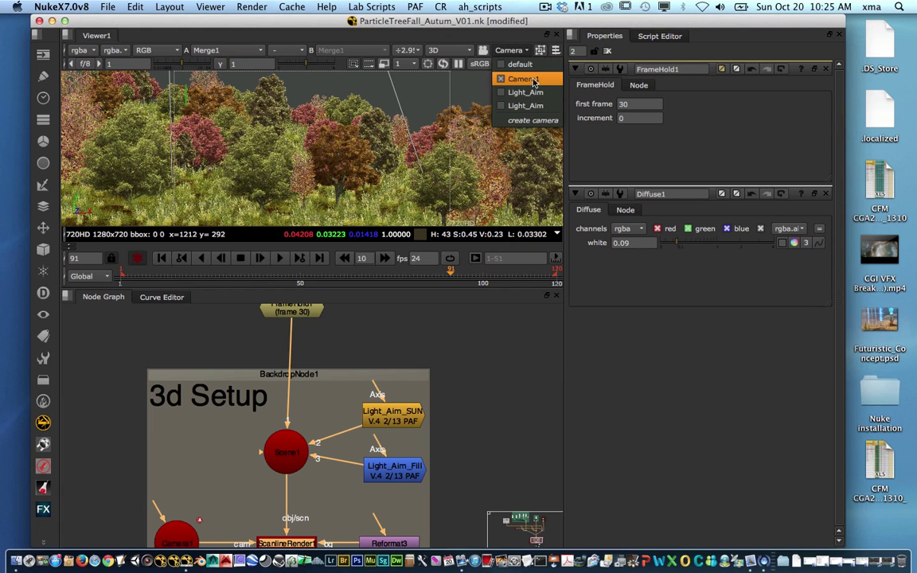
pyautogui.click(479, 77)
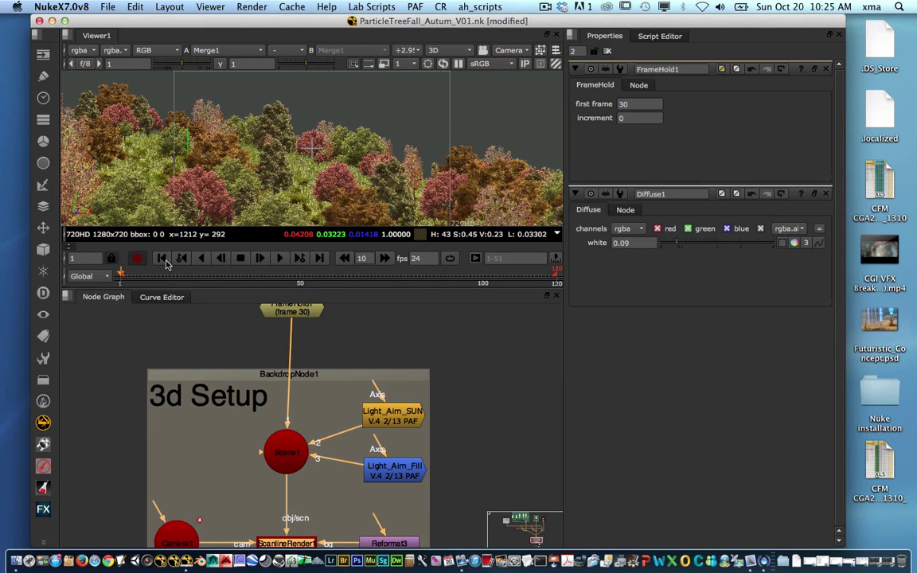
pyautogui.click(279, 257)
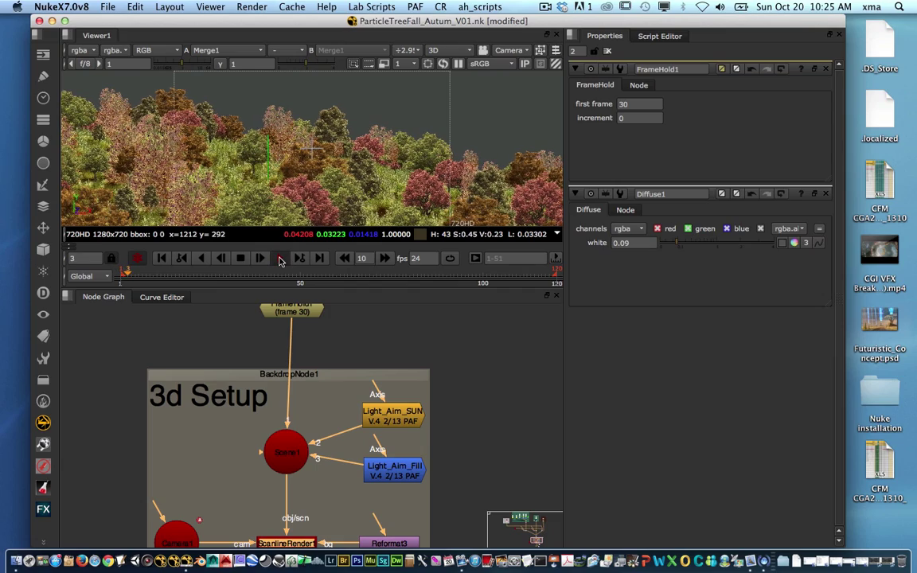